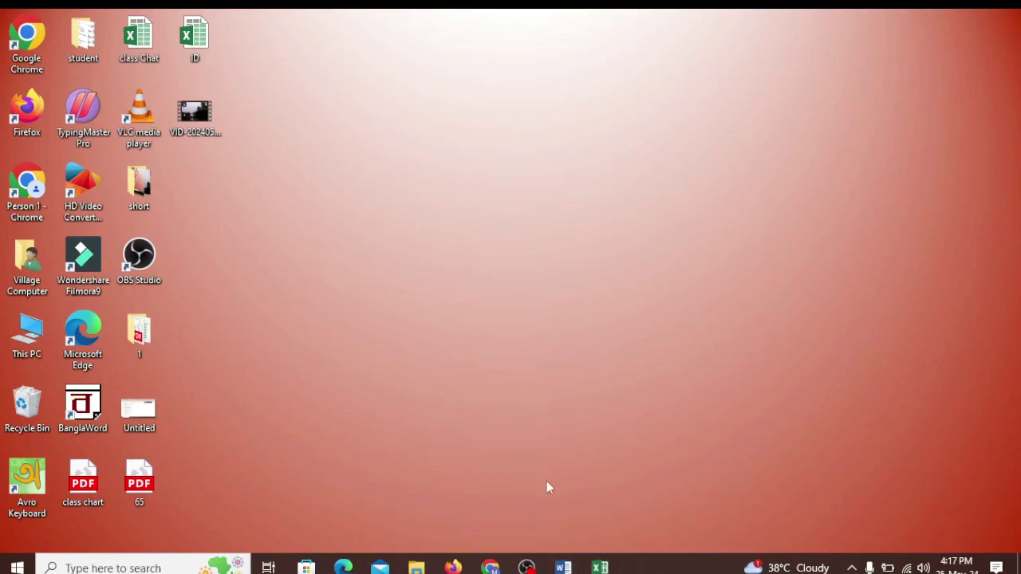
Step: Review the NAME, FATHER NAME, COURSE, DURATION and ADMISSION headings in the ID workbook
{"action": "left_click", "coordinate": [600, 567]}
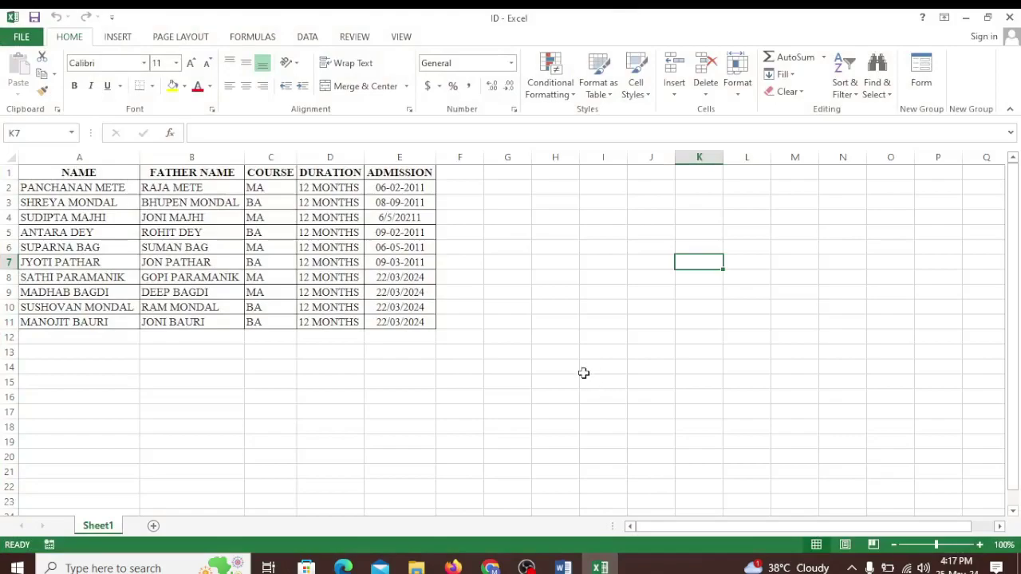
{"action": "left_click", "coordinate": [534, 320]}
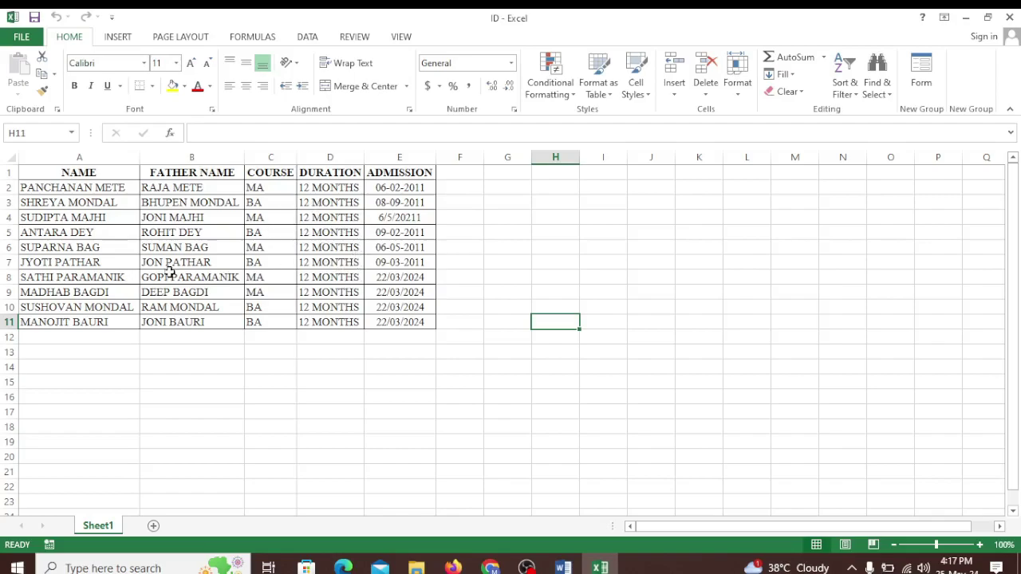
{"action": "left_click", "coordinate": [91, 172]}
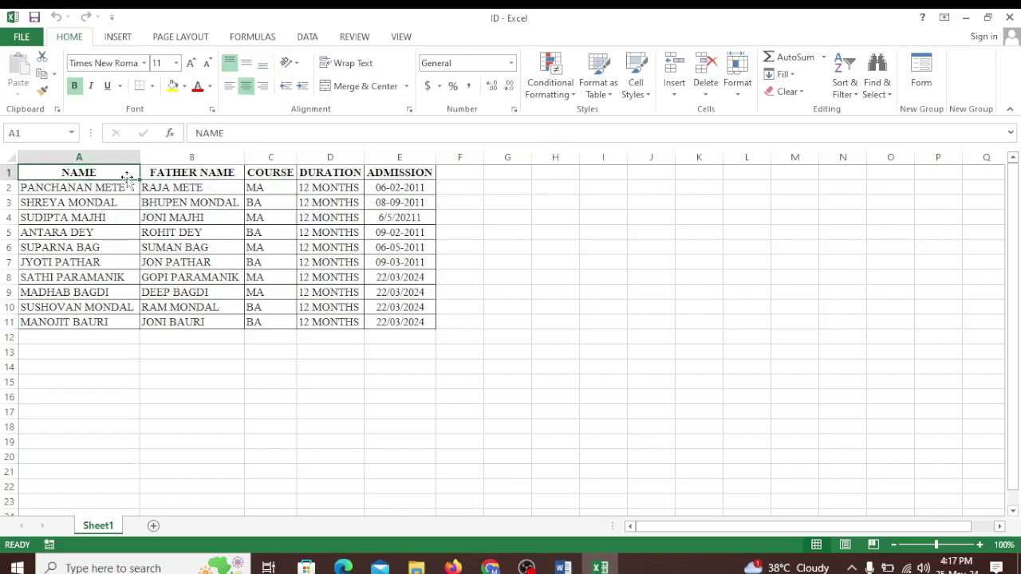
{"action": "left_click", "coordinate": [192, 173]}
{"action": "left_click", "coordinate": [260, 176]}
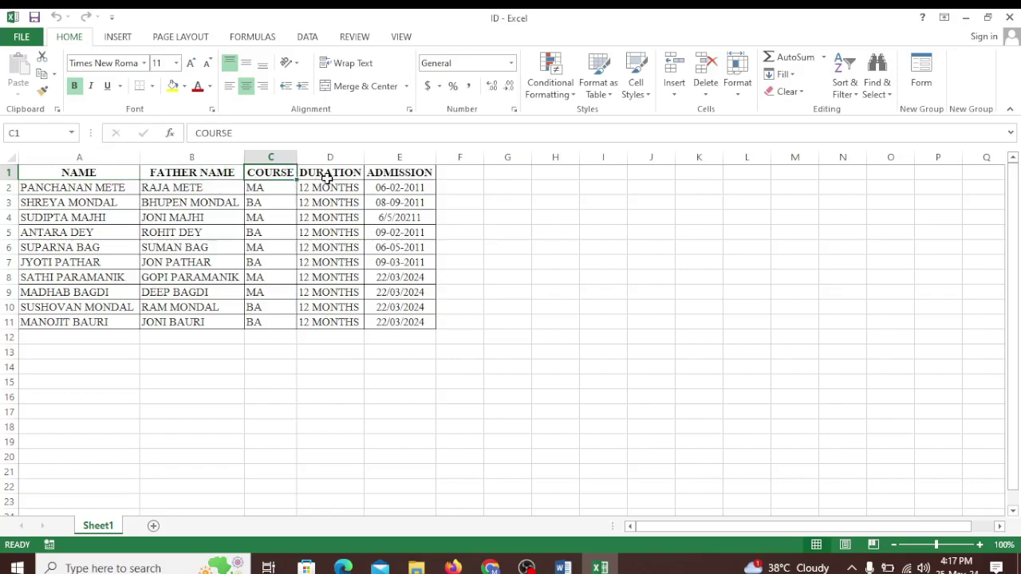
{"action": "left_click", "coordinate": [326, 178]}
{"action": "key", "text": "Right"}
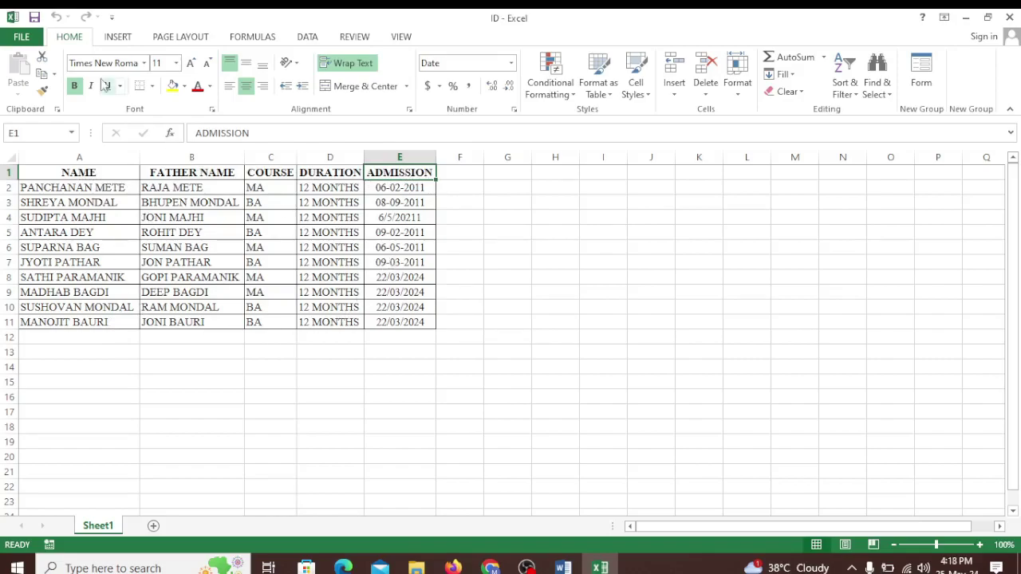
Step: Close the ID workbook in Excel and switch to the blank Word document
{"action": "left_click", "coordinate": [965, 16]}
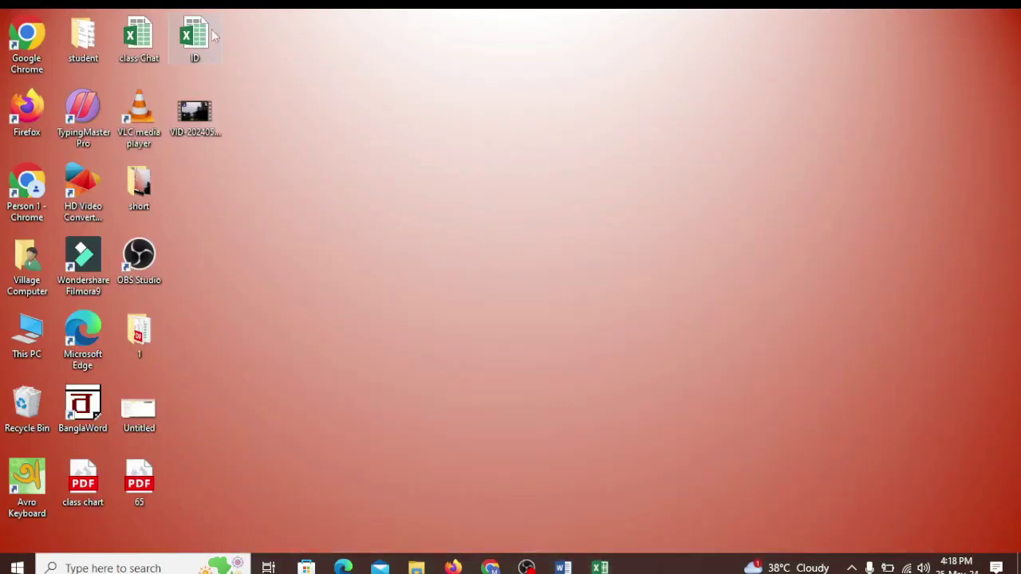
{"action": "left_click", "coordinate": [600, 567]}
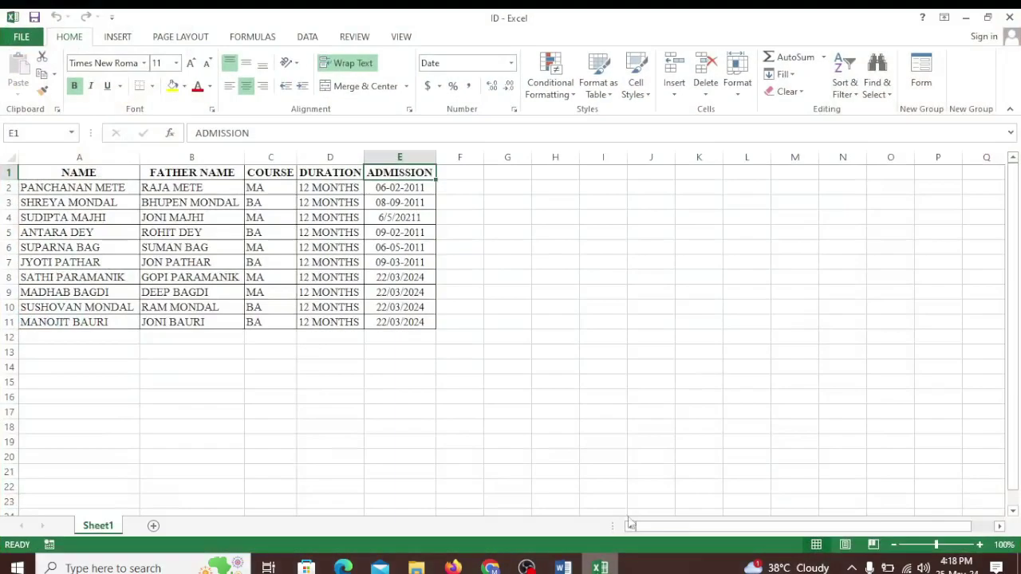
{"action": "left_click", "coordinate": [1009, 17]}
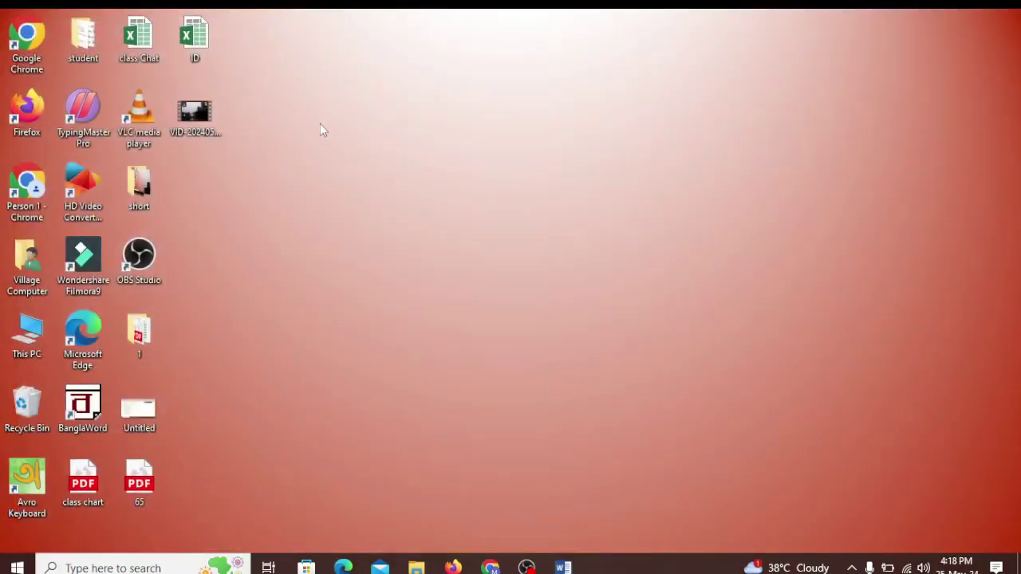
{"action": "double_click", "coordinate": [202, 43]}
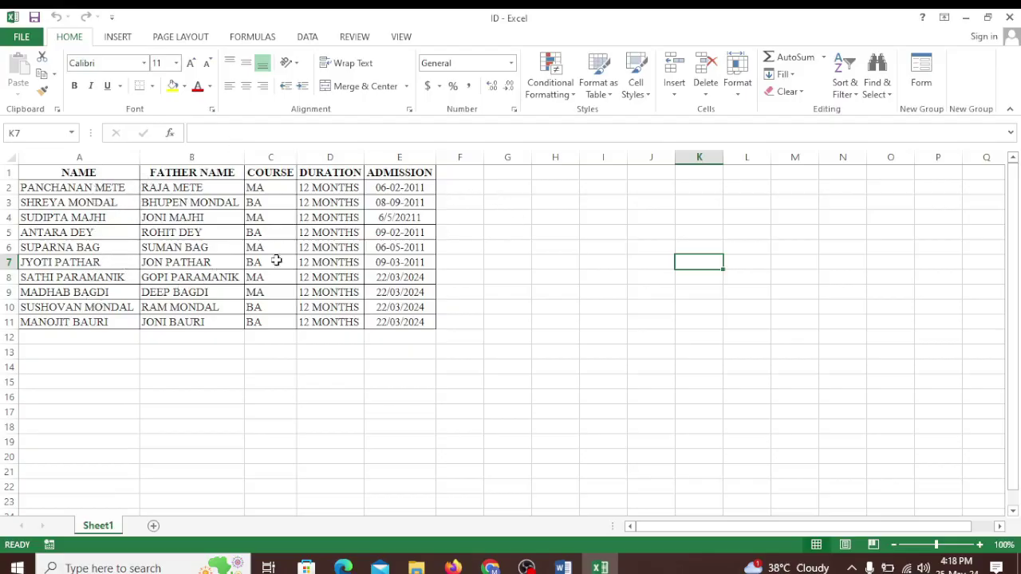
{"action": "left_click", "coordinate": [1009, 17]}
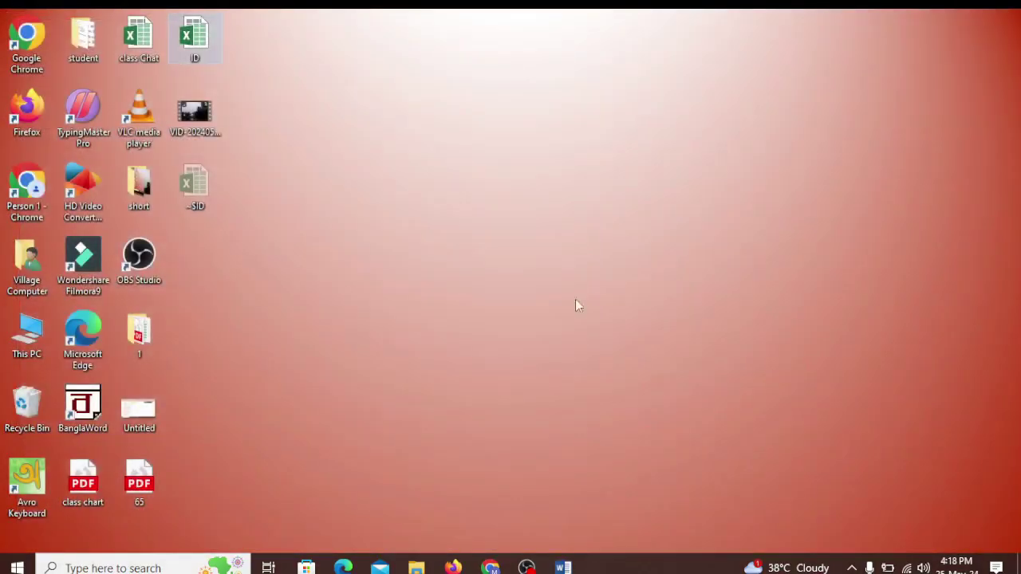
{"action": "left_click", "coordinate": [563, 568]}
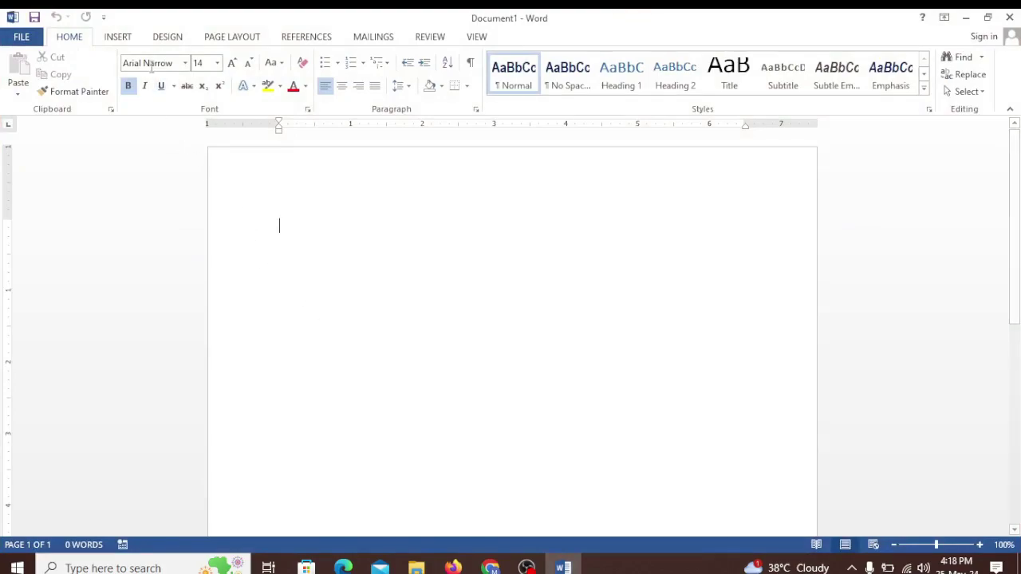
Step: Insert a table of 2 columns and 10 rows using the Insert Table dialog
{"action": "left_click", "coordinate": [118, 36]}
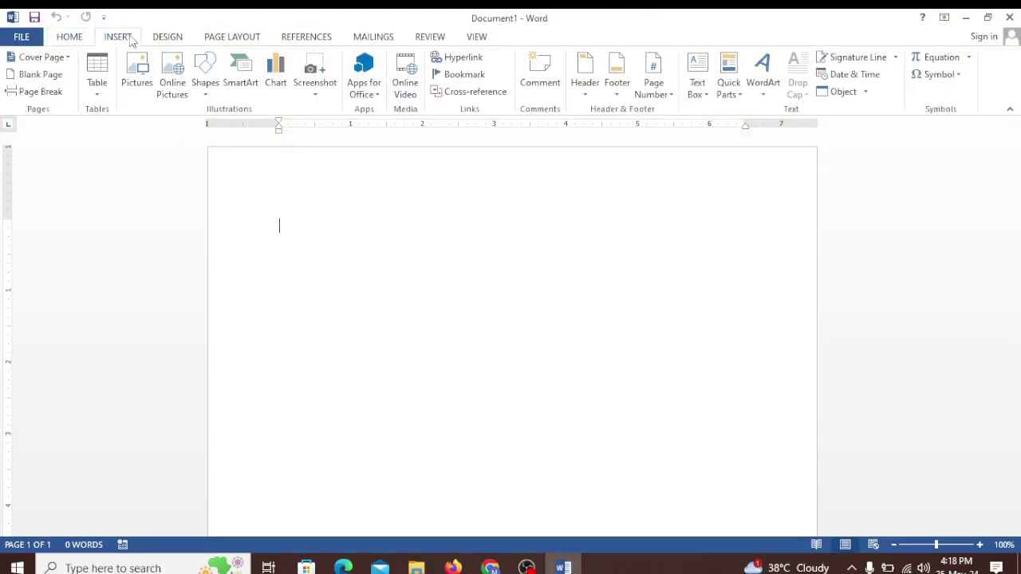
{"action": "left_click", "coordinate": [102, 96]}
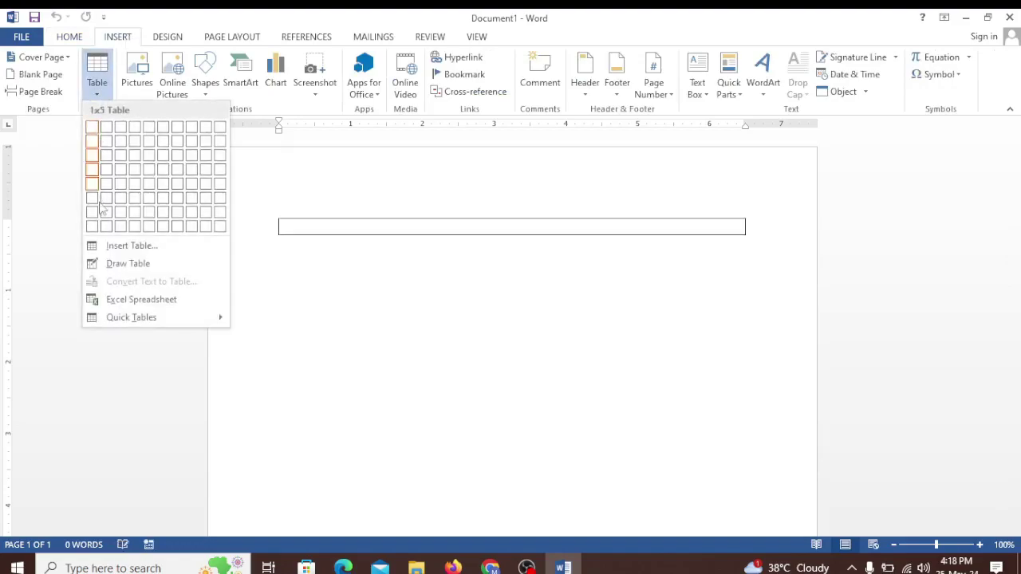
{"action": "left_click", "coordinate": [134, 247]}
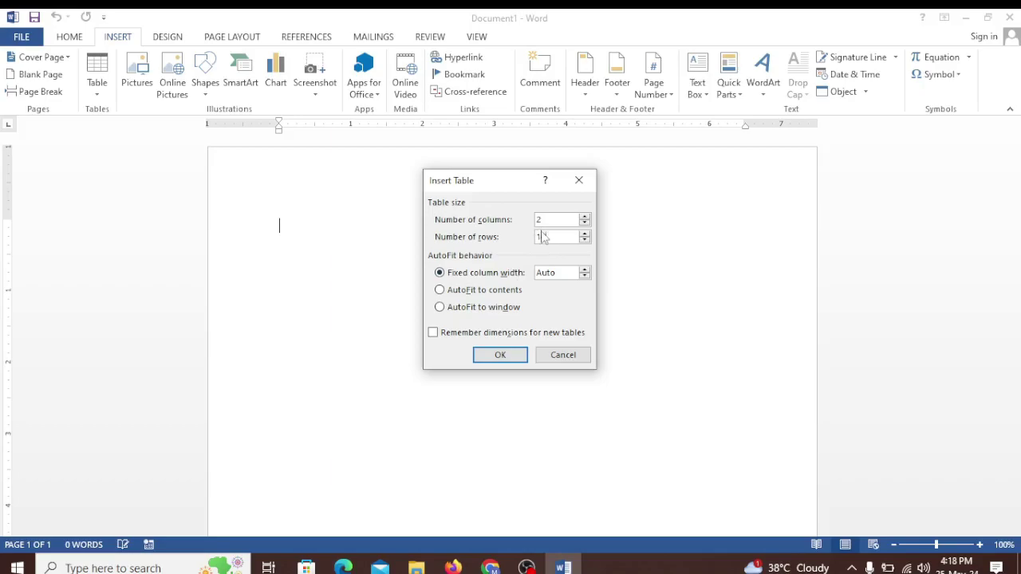
{"action": "left_click", "coordinate": [504, 357]}
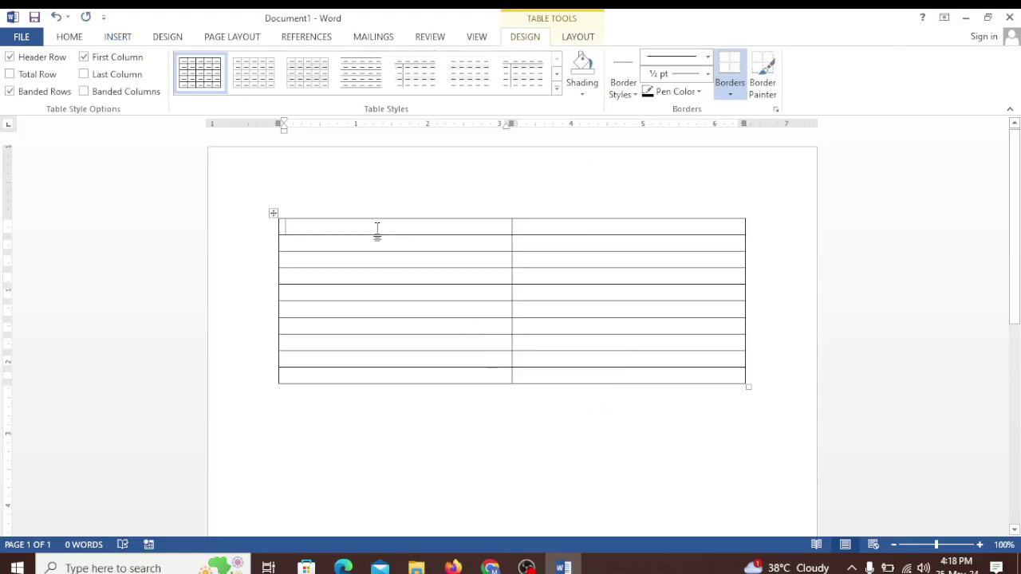
Step: Set the height of every table row to 2"
{"action": "left_click_drag", "start_coordinate": [380, 230], "coordinate": [638, 393]}
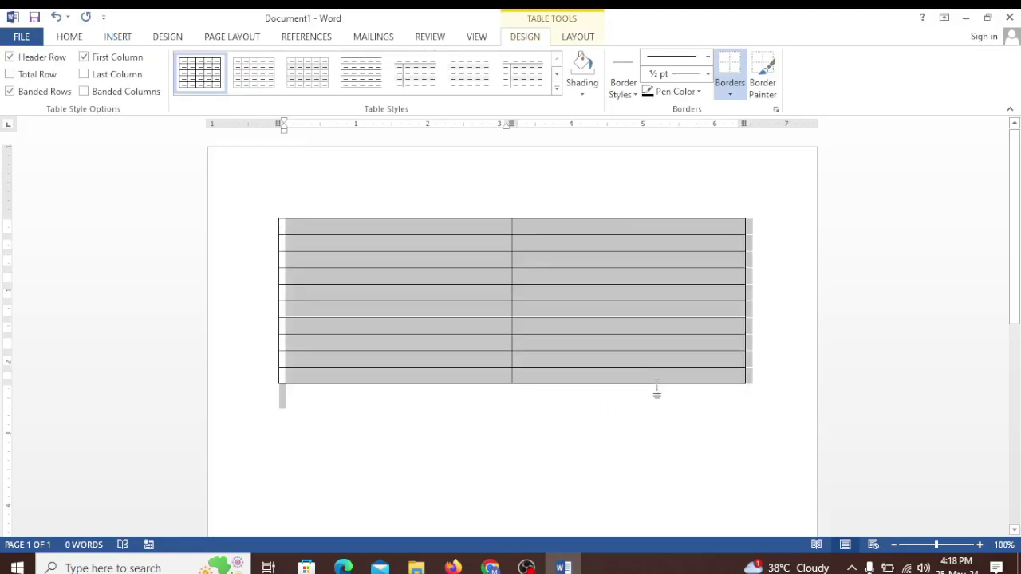
{"action": "left_click", "coordinate": [394, 251]}
{"action": "left_click", "coordinate": [580, 38]}
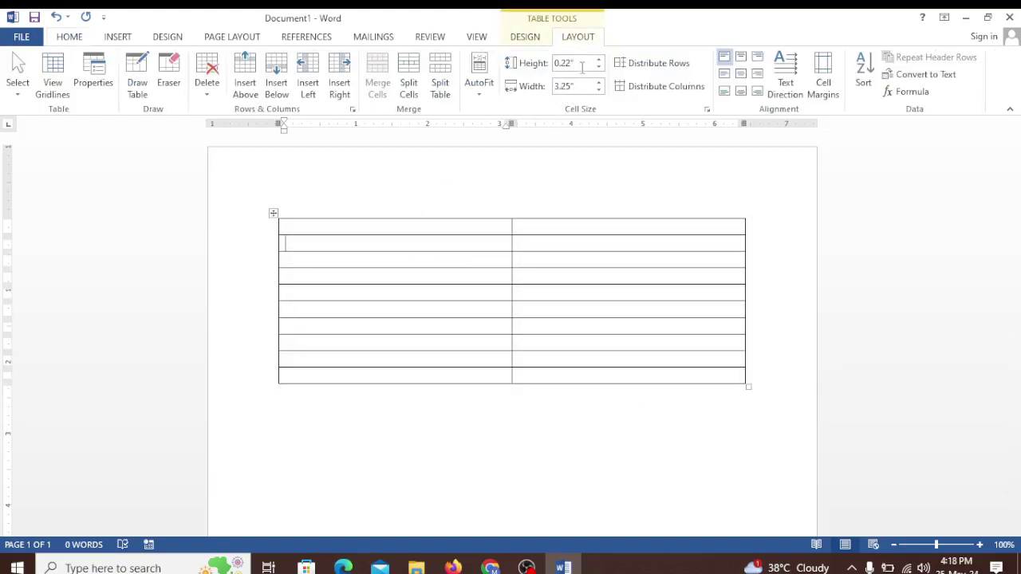
{"action": "left_click", "coordinate": [582, 66]}
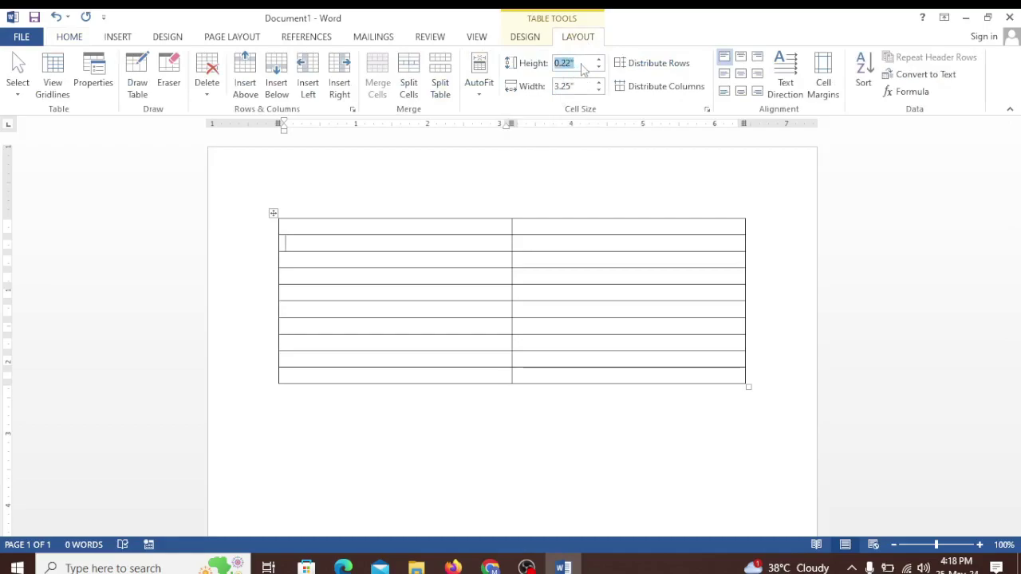
{"action": "type", "text": "2"}
{"action": "left_click", "coordinate": [574, 86]}
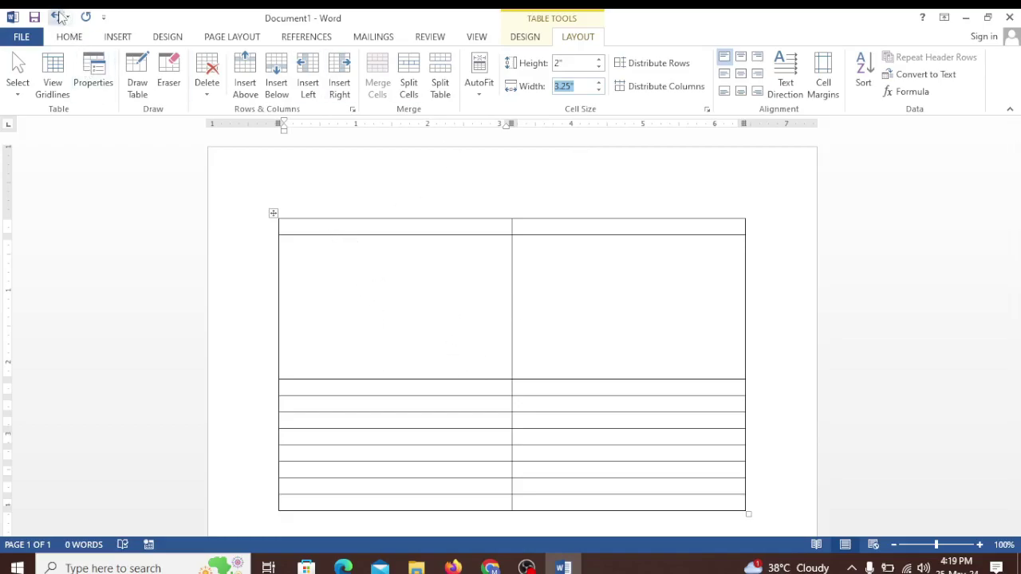
{"action": "left_click", "coordinate": [55, 16]}
{"action": "left_click", "coordinate": [273, 213]}
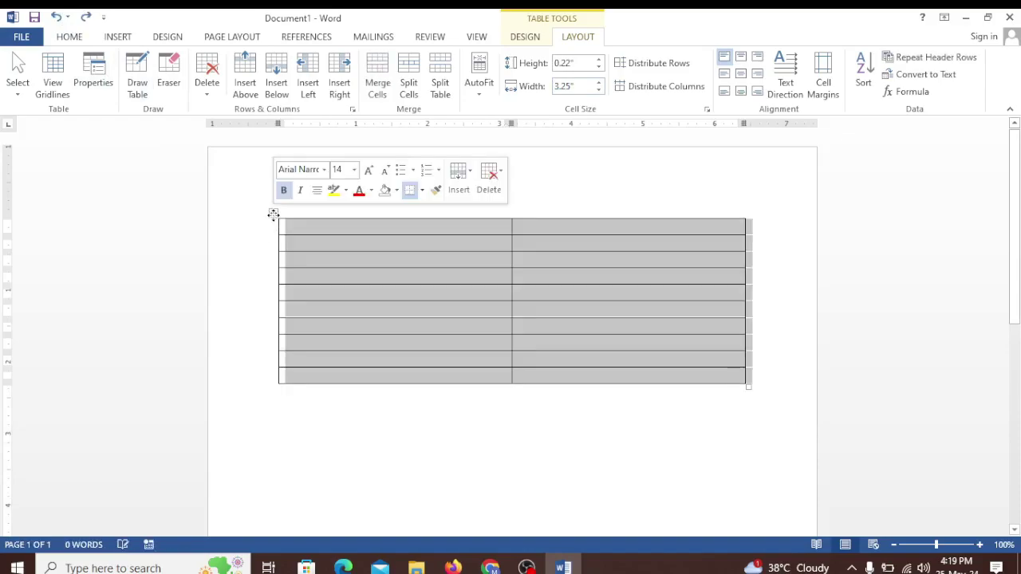
{"action": "left_click", "coordinate": [579, 65]}
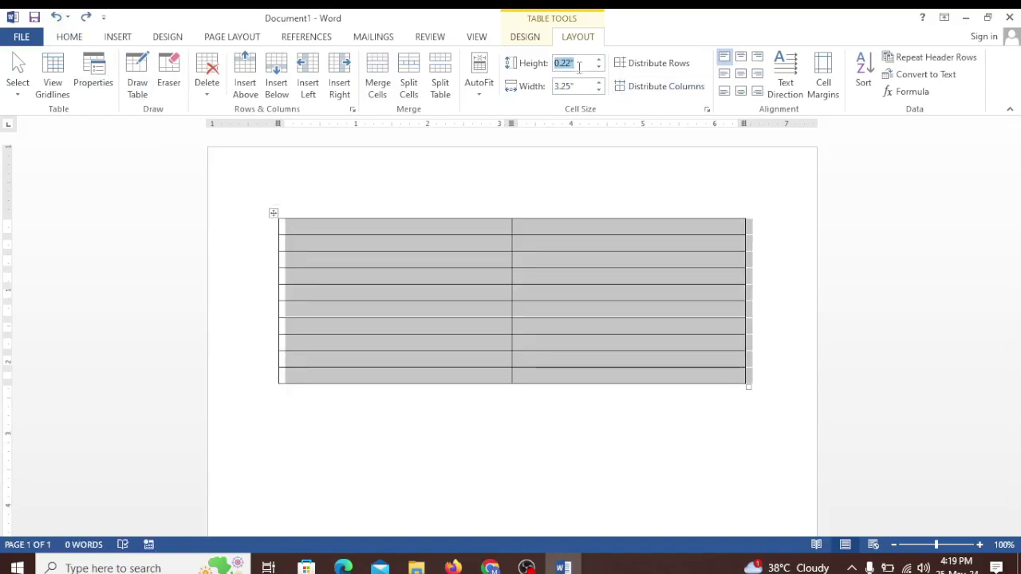
{"action": "type", "text": "2"}
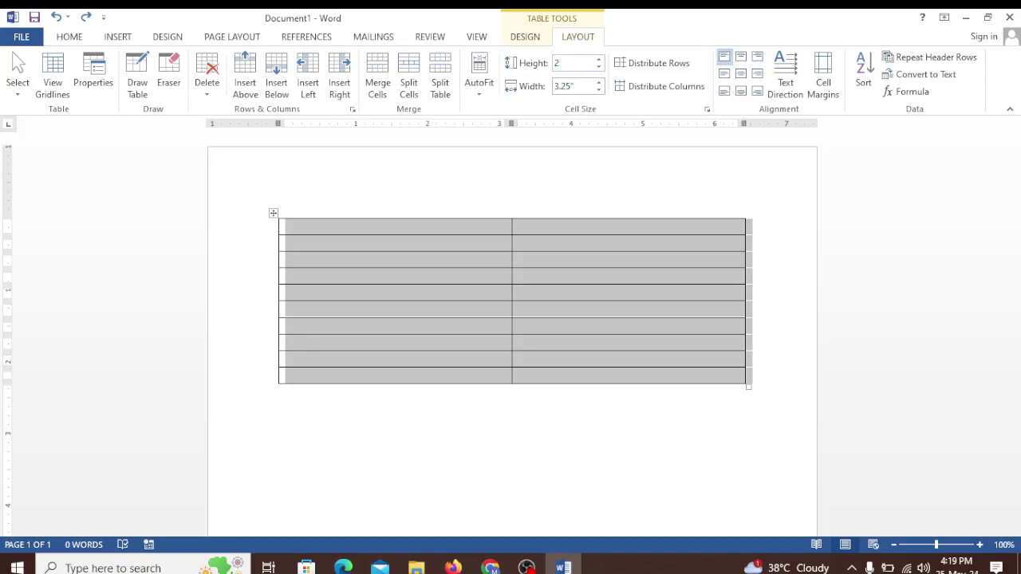
{"action": "left_click", "coordinate": [585, 88]}
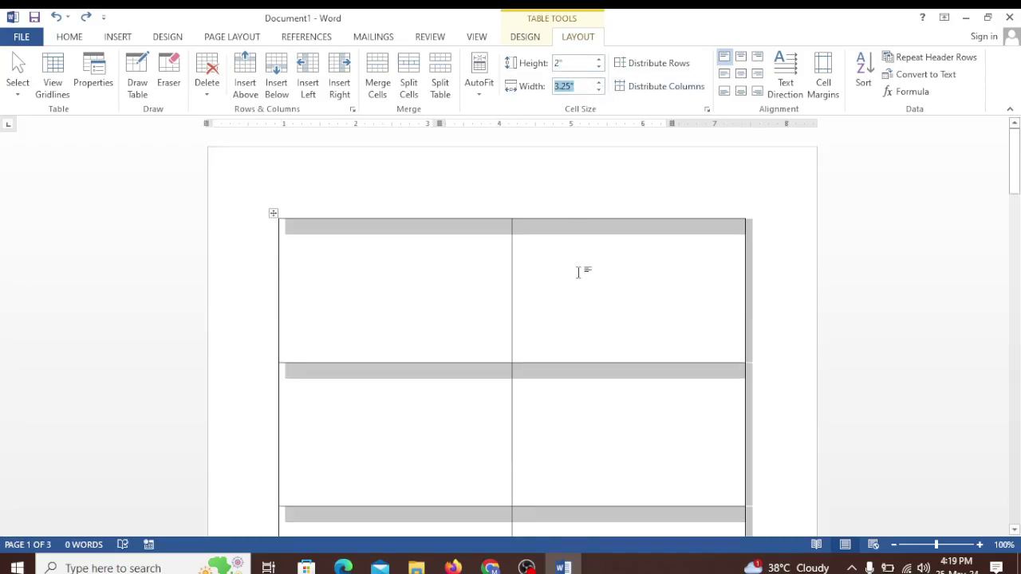
Step: Set the table's column width to 3.7"
{"action": "scroll", "coordinate": [578, 272], "scroll_direction": "down", "scroll_amount": 3}
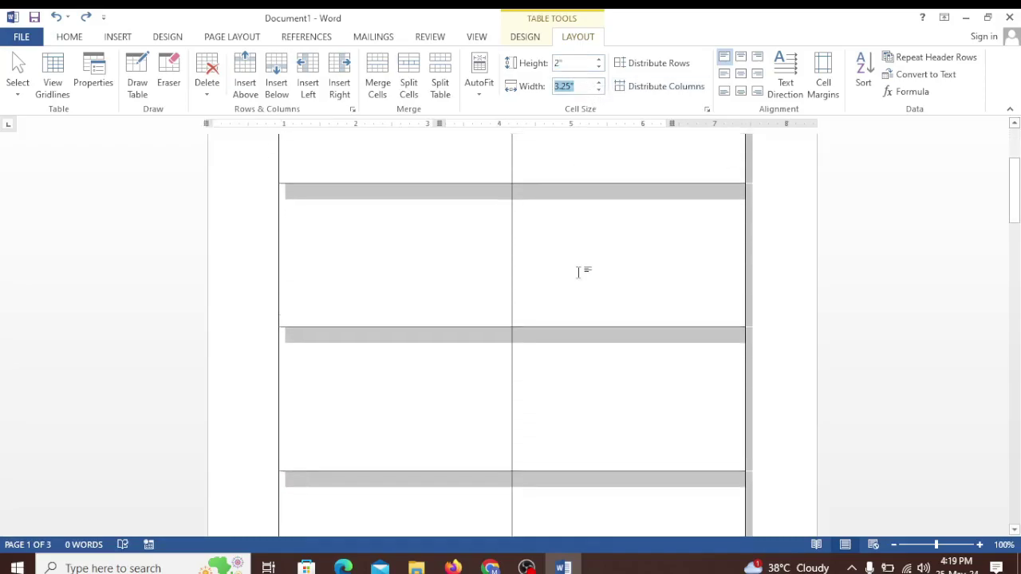
{"action": "left_click", "coordinate": [585, 86]}
{"action": "type", "text": "3.7"}
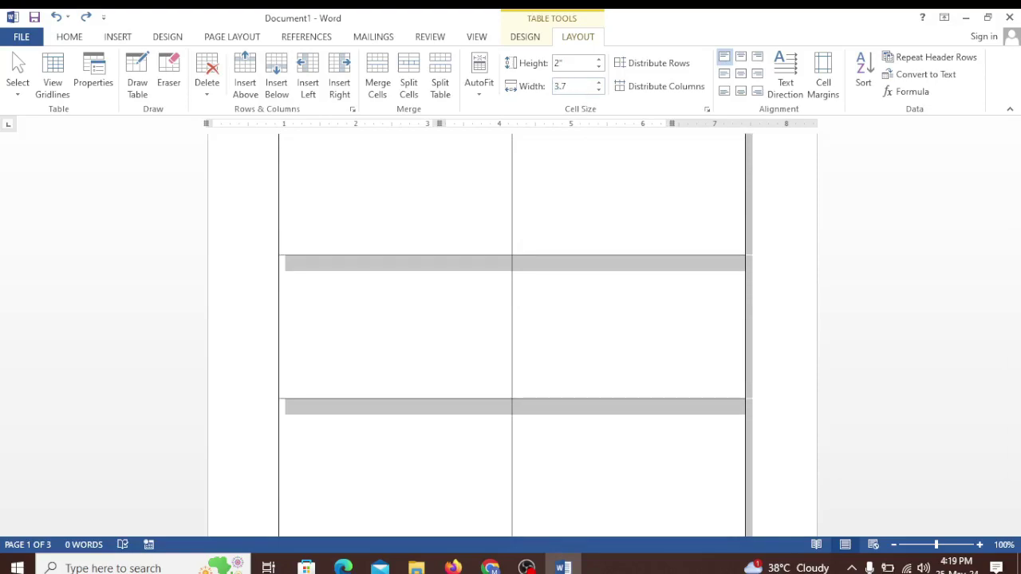
{"action": "key", "text": "Return"}
{"action": "scroll", "coordinate": [618, 209], "scroll_direction": "up", "scroll_amount": 3}
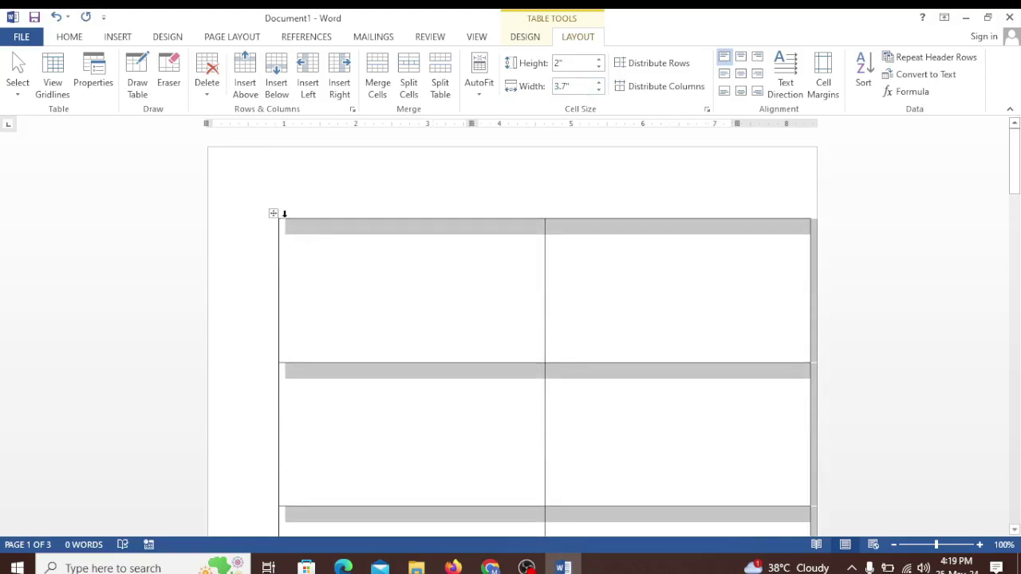
Step: Shift the table slightly toward the left margin
{"action": "left_click_drag", "start_coordinate": [272, 217], "coordinate": [249, 226]}
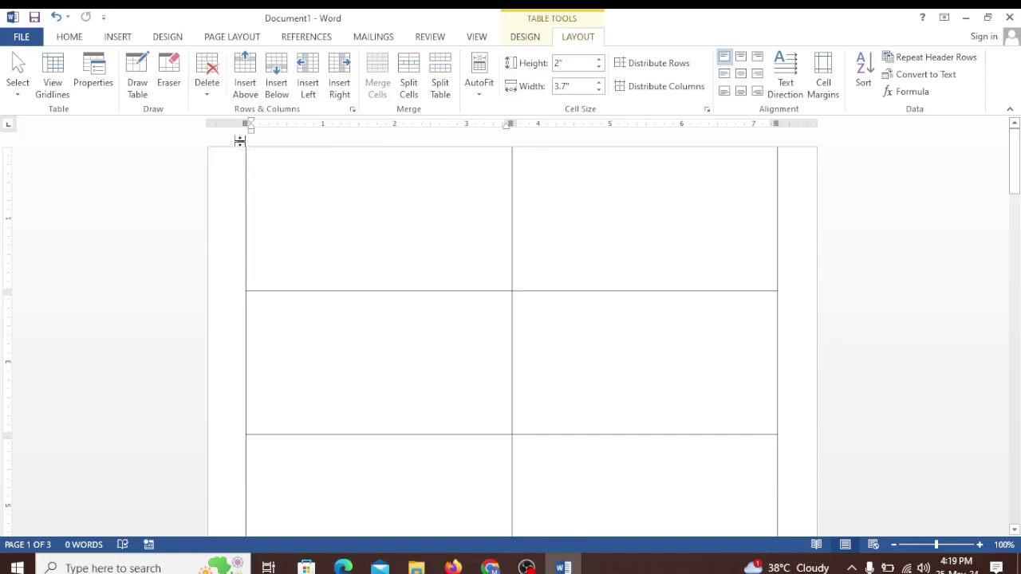
{"action": "key", "text": "ctrl+z"}
{"action": "left_click_drag", "start_coordinate": [272, 216], "coordinate": [237, 226]}
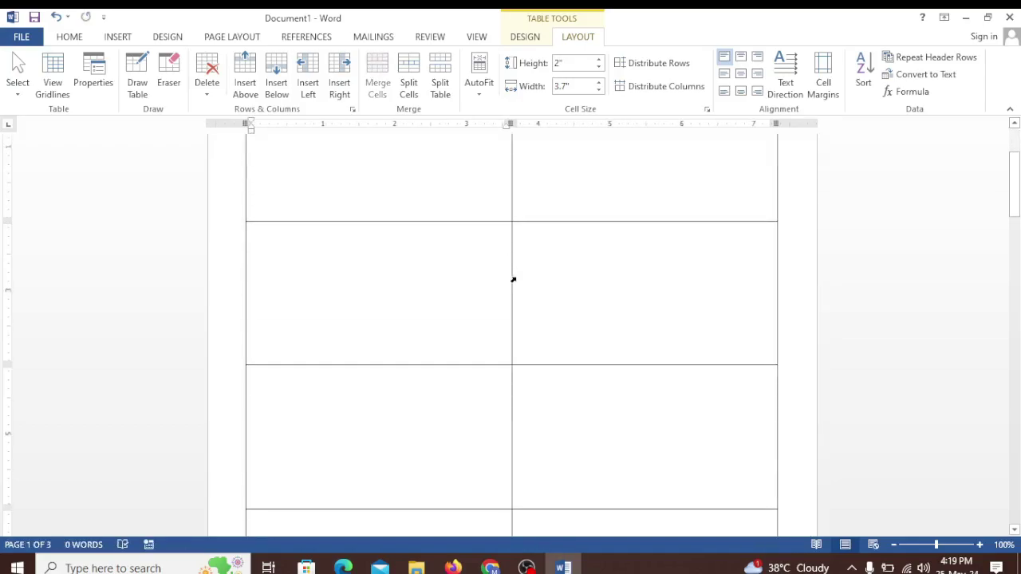
{"action": "scroll", "coordinate": [515, 287], "scroll_direction": "down", "scroll_amount": 3}
{"action": "scroll", "coordinate": [535, 321], "scroll_direction": "up", "scroll_amount": 3}
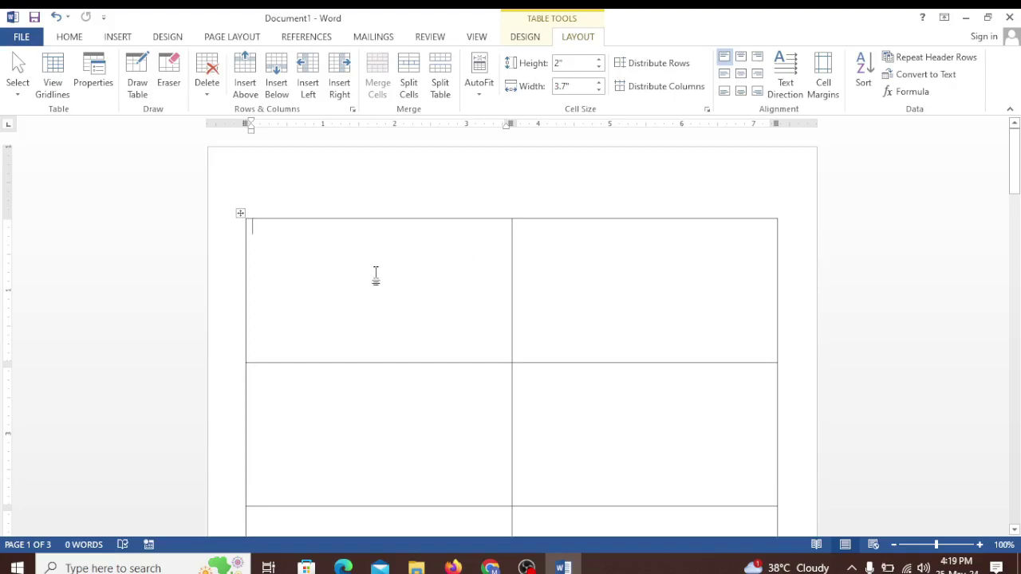
Step: Draw a rounded-rectangle banner across the first cell's top and give it an orange style
{"action": "left_click", "coordinate": [121, 38]}
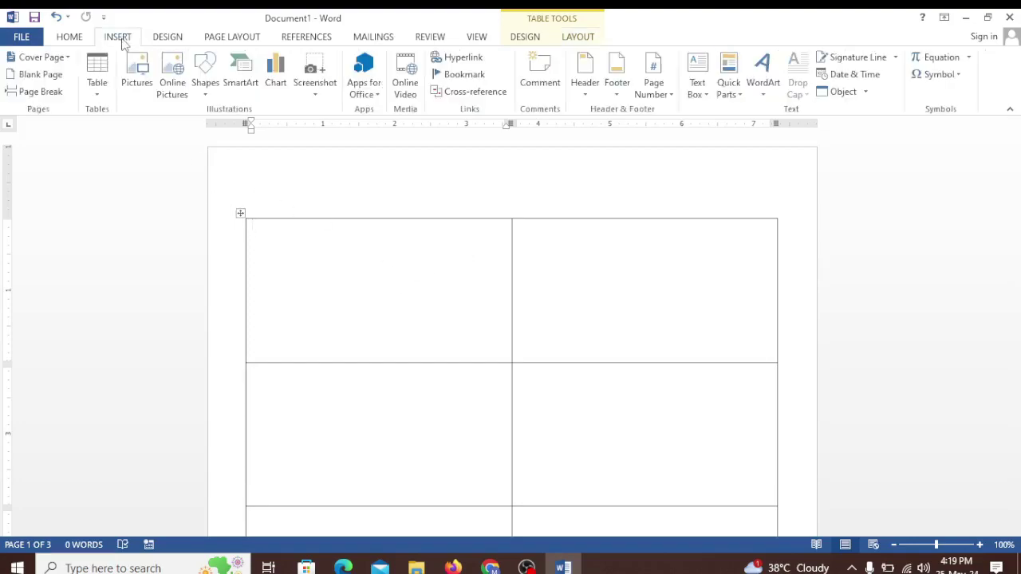
{"action": "left_click", "coordinate": [206, 82]}
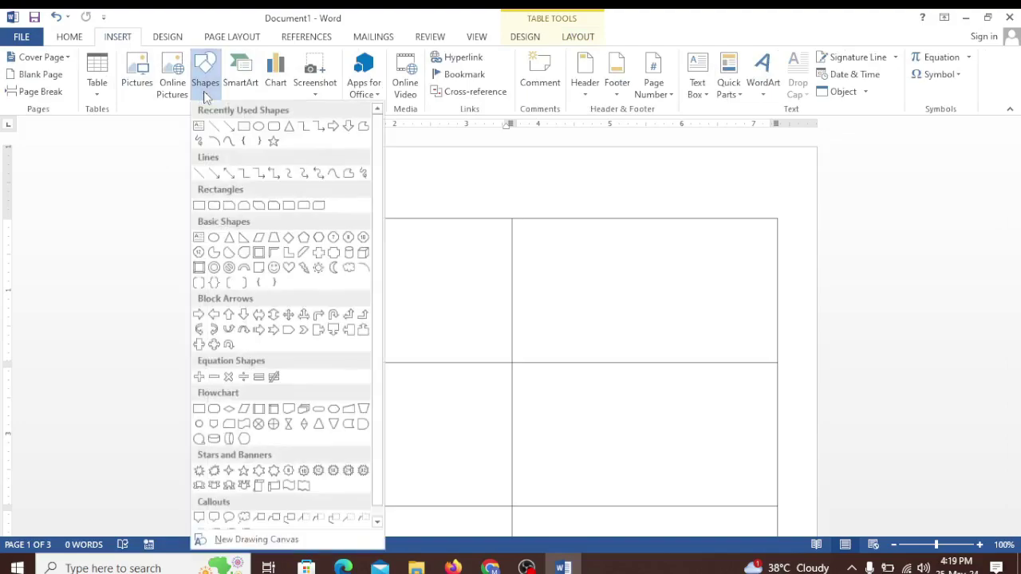
{"action": "left_click", "coordinate": [274, 127]}
{"action": "left_click_drag", "start_coordinate": [251, 221], "coordinate": [497, 248]}
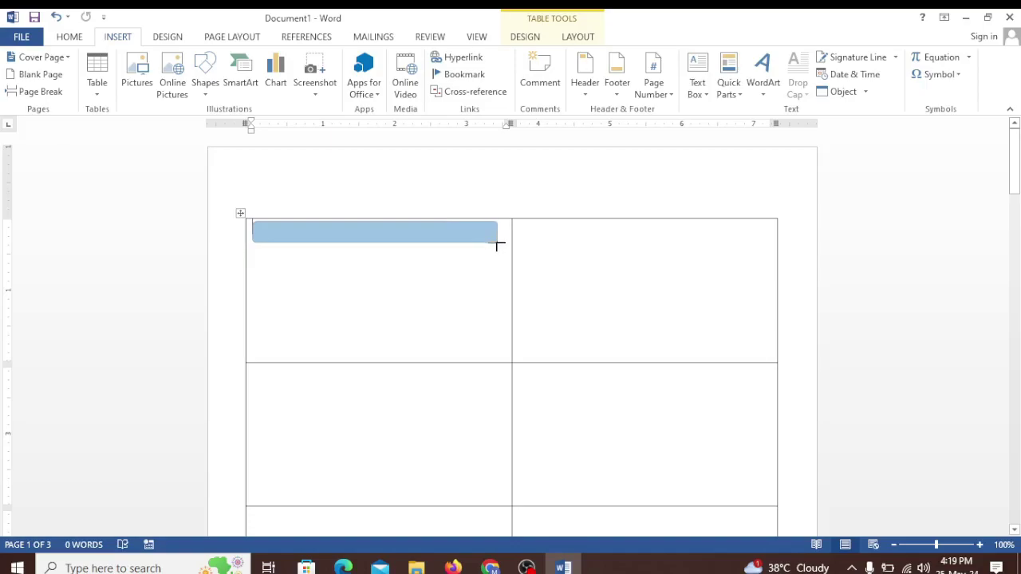
{"action": "left_click_drag", "start_coordinate": [498, 248], "coordinate": [495, 247]}
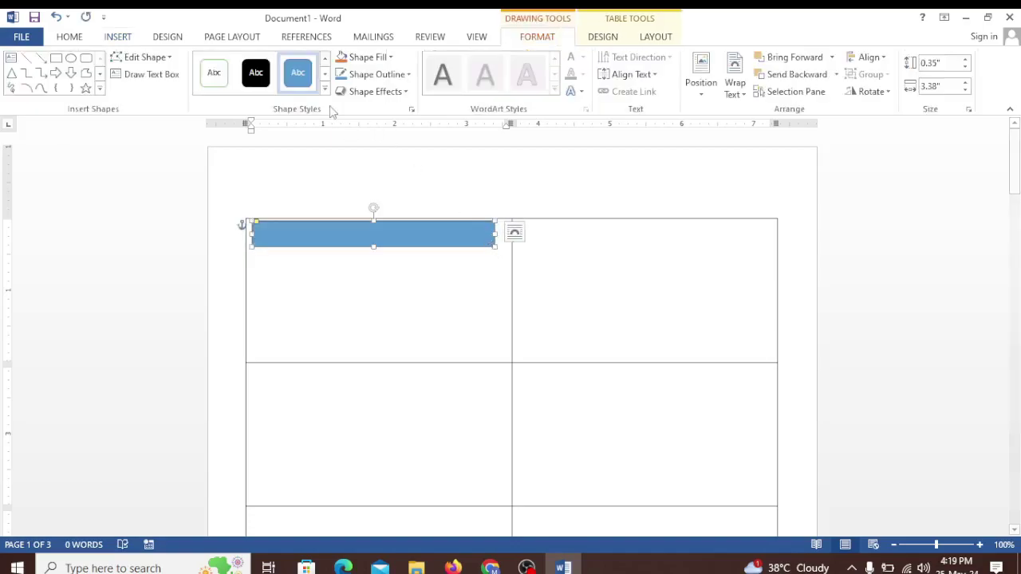
{"action": "left_click", "coordinate": [325, 88]}
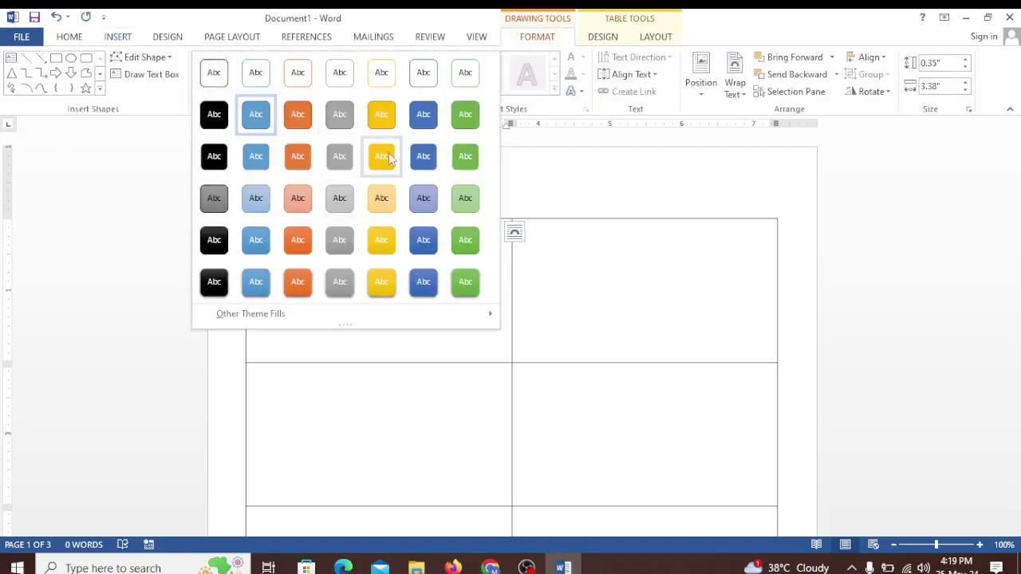
{"action": "left_click", "coordinate": [307, 245]}
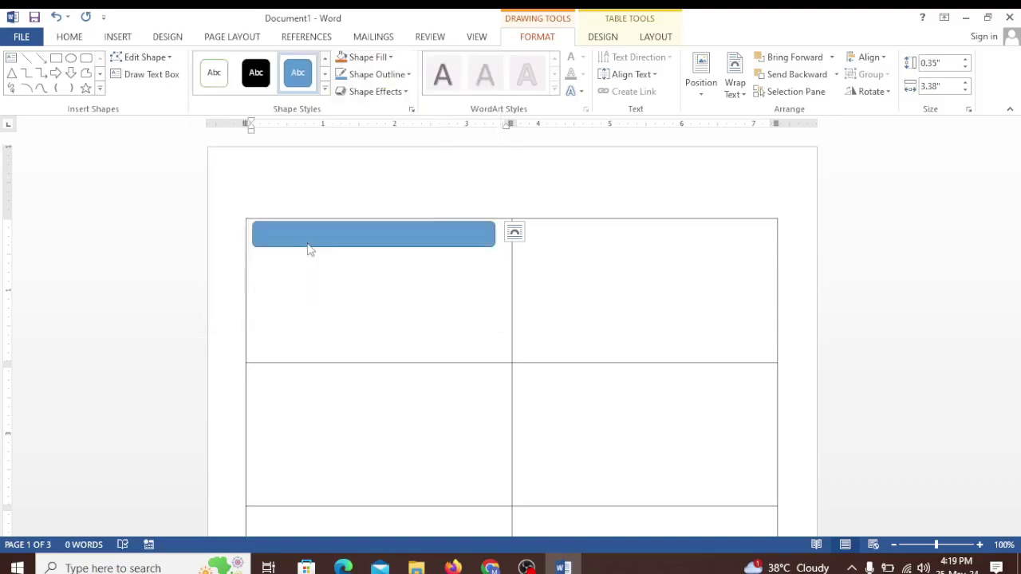
Step: Add 'Village Computer Education' to the banner, capitalizing each word and growing it to 16 pt
{"action": "right_click", "coordinate": [342, 233]}
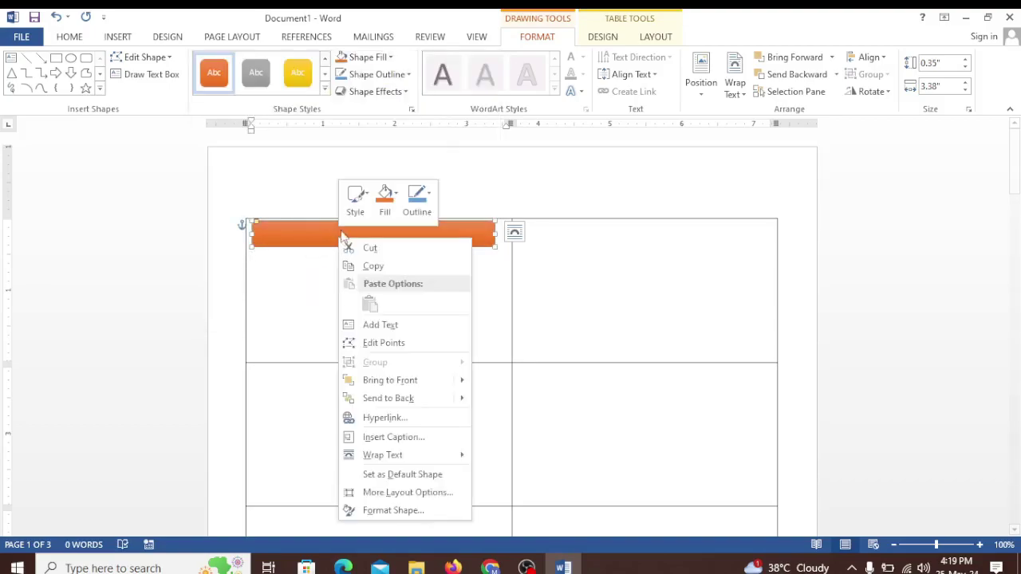
{"action": "left_click", "coordinate": [381, 325]}
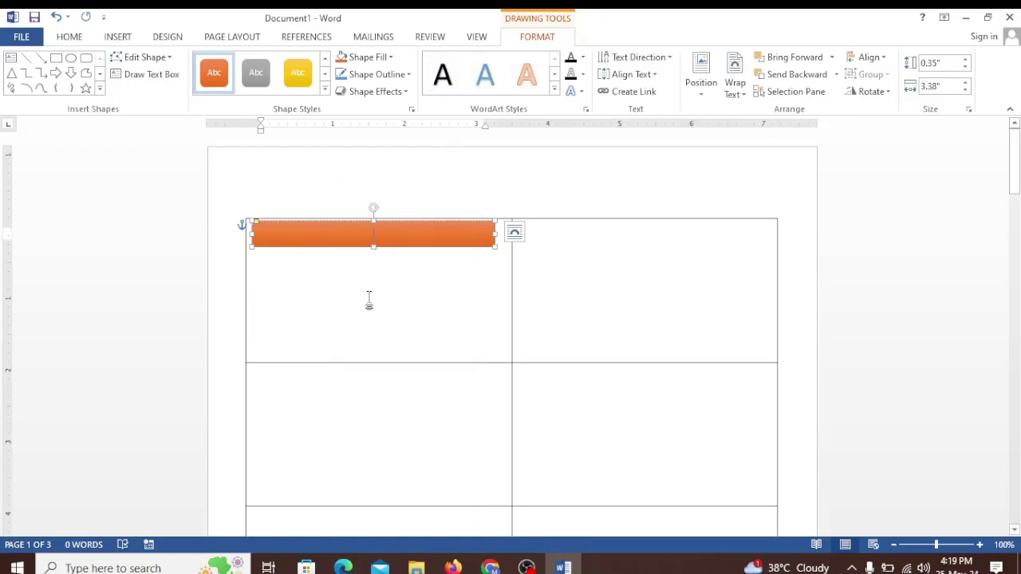
{"action": "type", "text": "villa"}
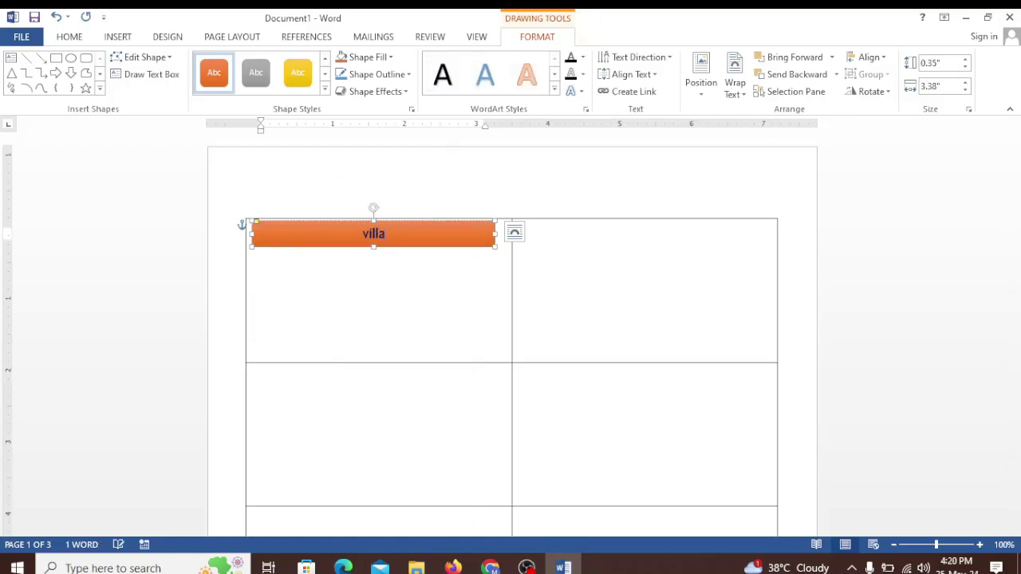
{"action": "type", "text": "ge co"}
{"action": "type", "text": "mput"}
{"action": "type", "text": "eredu"}
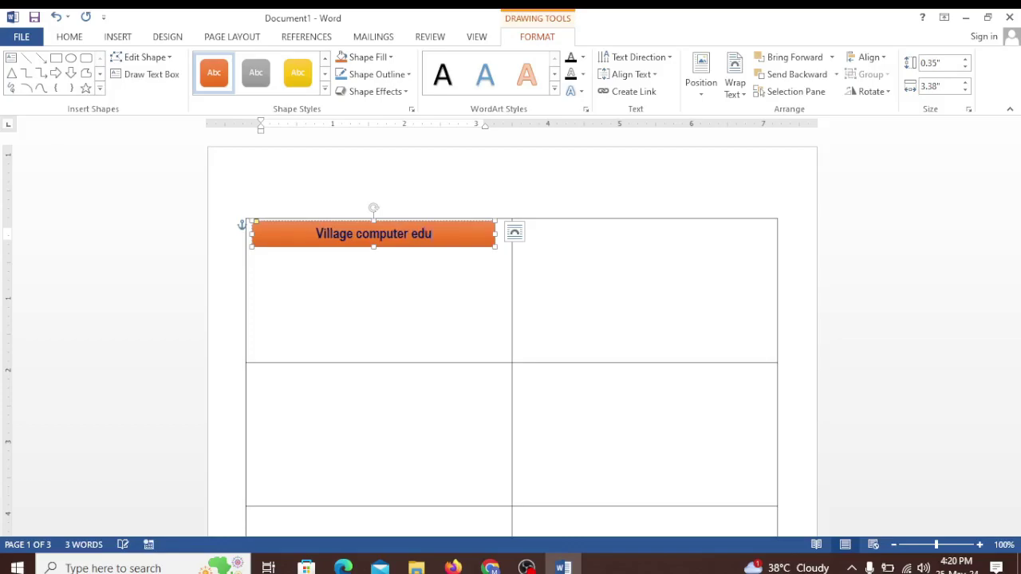
{"action": "type", "text": "catio"}
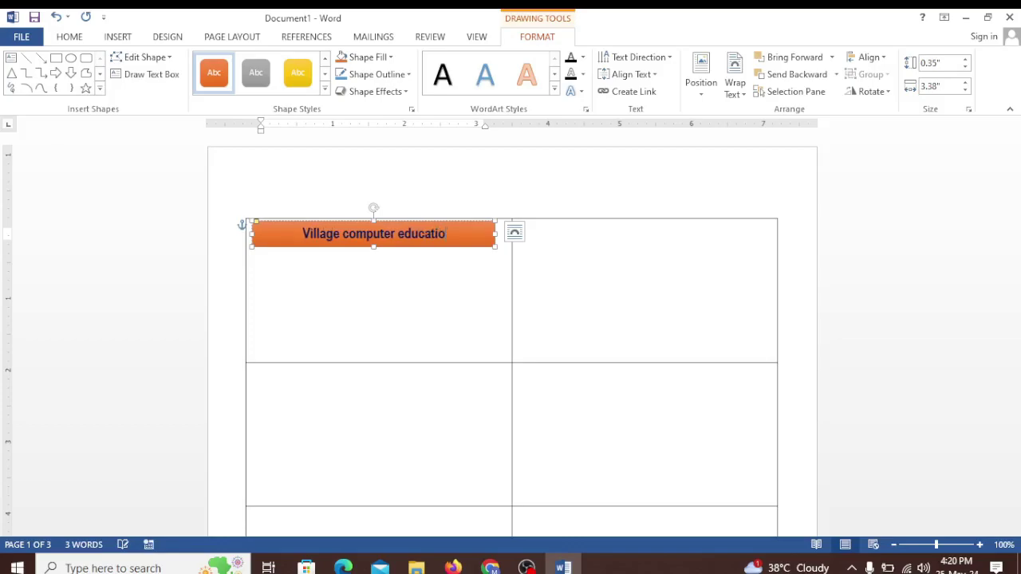
{"action": "type", "text": "n"}
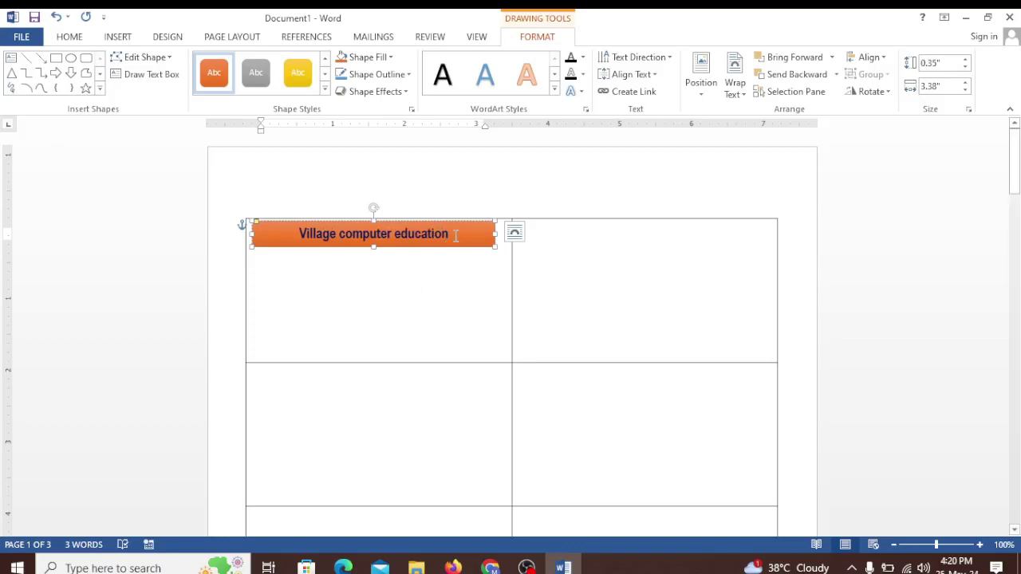
{"action": "left_click_drag", "start_coordinate": [453, 235], "coordinate": [240, 229]}
{"action": "left_click", "coordinate": [69, 37]}
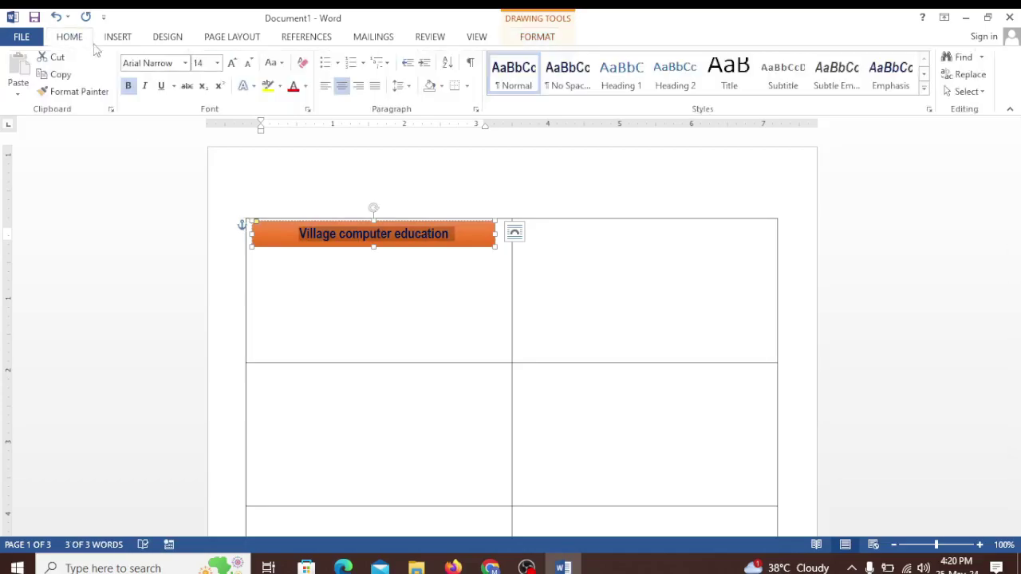
{"action": "left_click", "coordinate": [273, 63]}
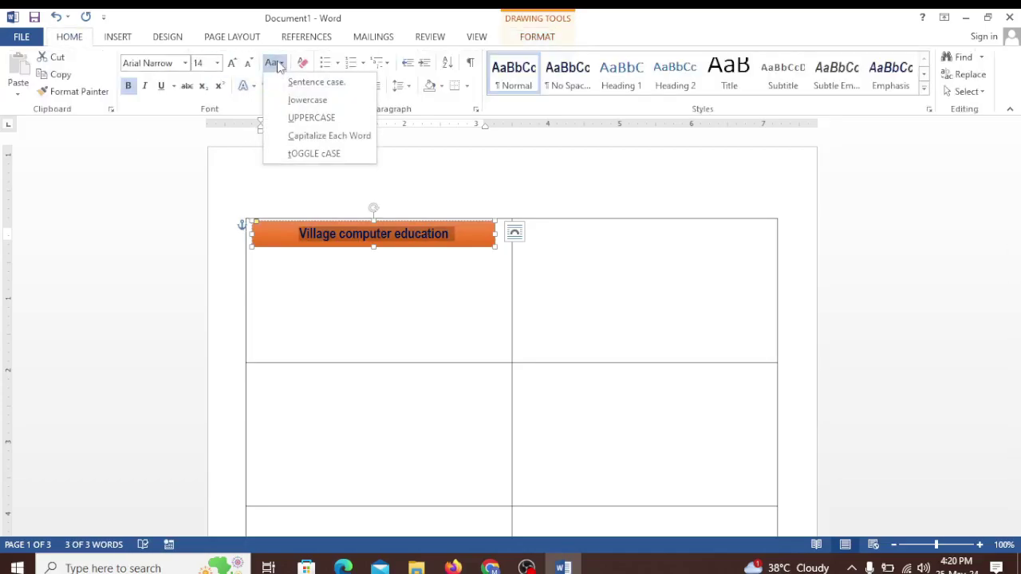
{"action": "left_click", "coordinate": [324, 138]}
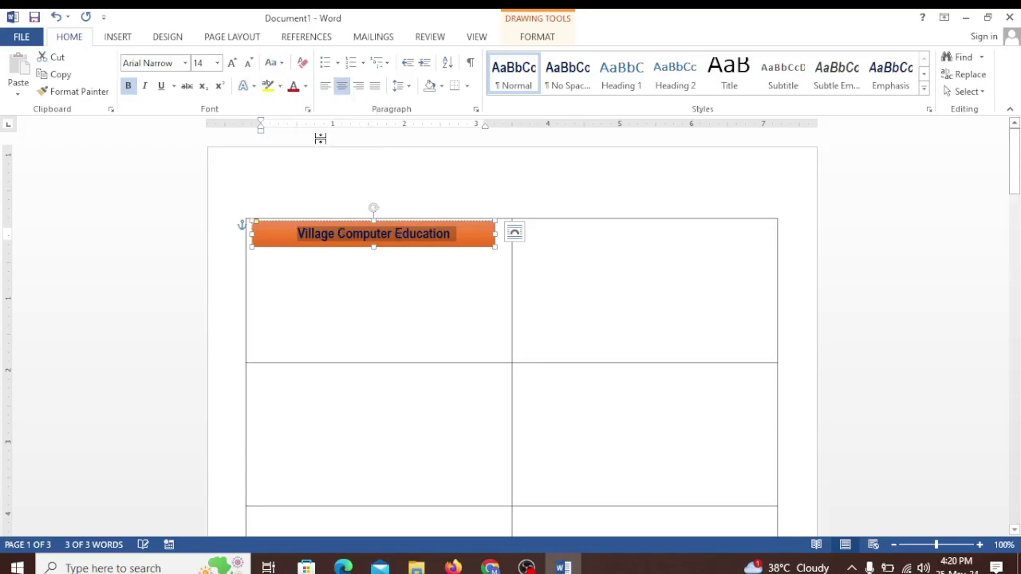
{"action": "left_click", "coordinate": [232, 63]}
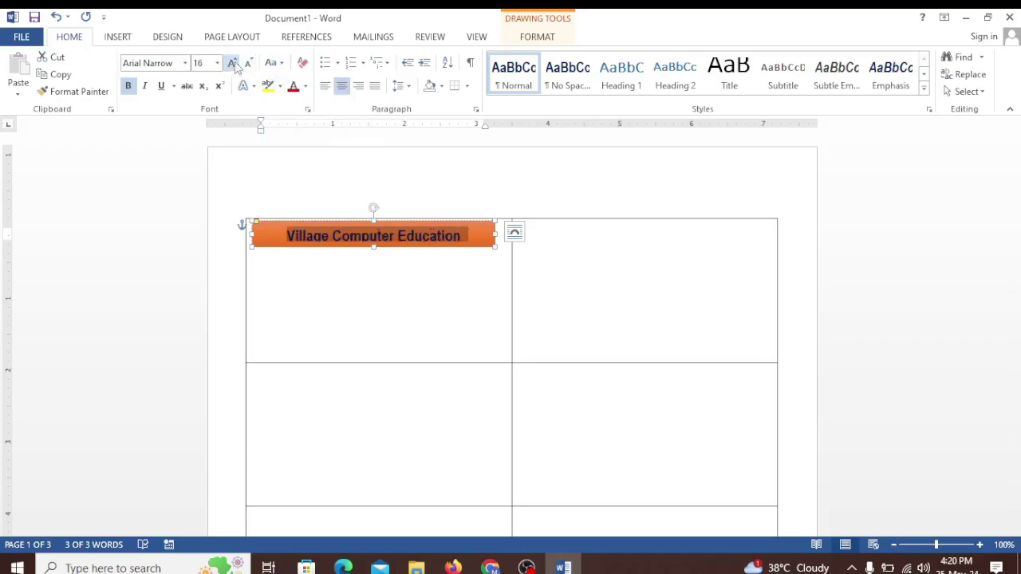
Step: Make the banner slightly narrower and move it right within the cell
{"action": "left_click", "coordinate": [408, 311]}
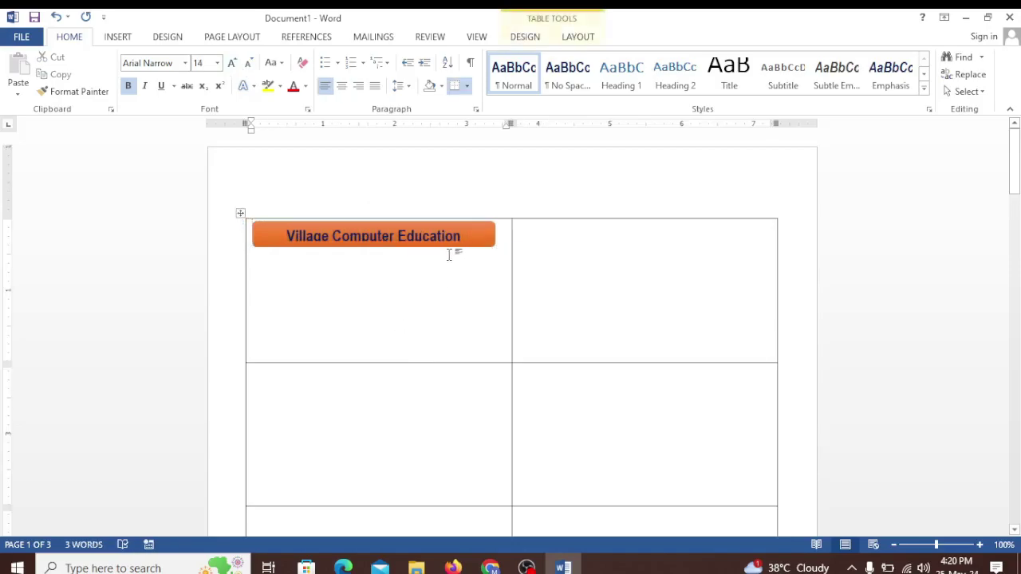
{"action": "left_click", "coordinate": [480, 240]}
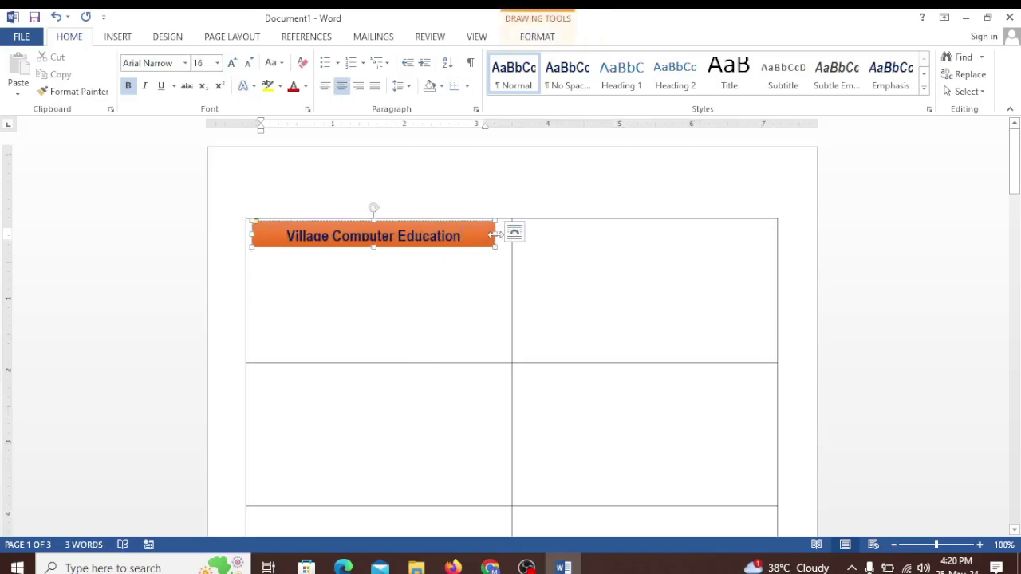
{"action": "left_click_drag", "start_coordinate": [495, 234], "coordinate": [469, 236]}
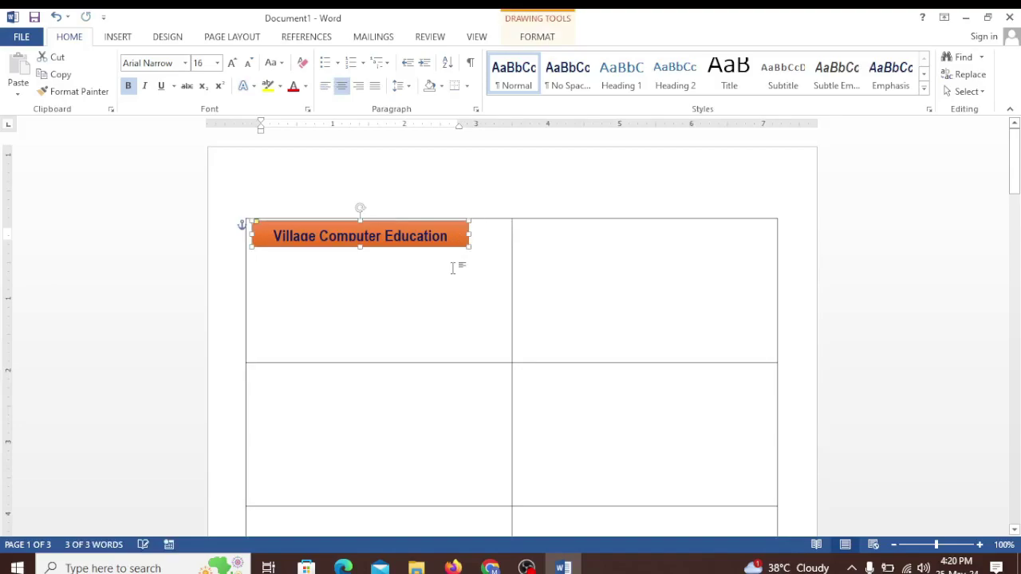
{"action": "left_click", "coordinate": [452, 268]}
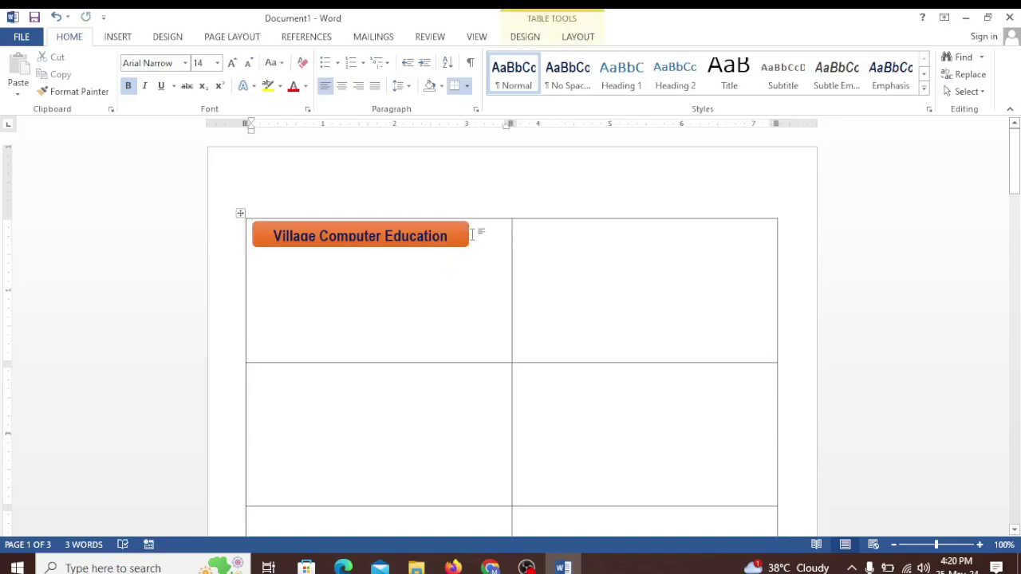
{"action": "left_click_drag", "start_coordinate": [467, 239], "coordinate": [501, 237]}
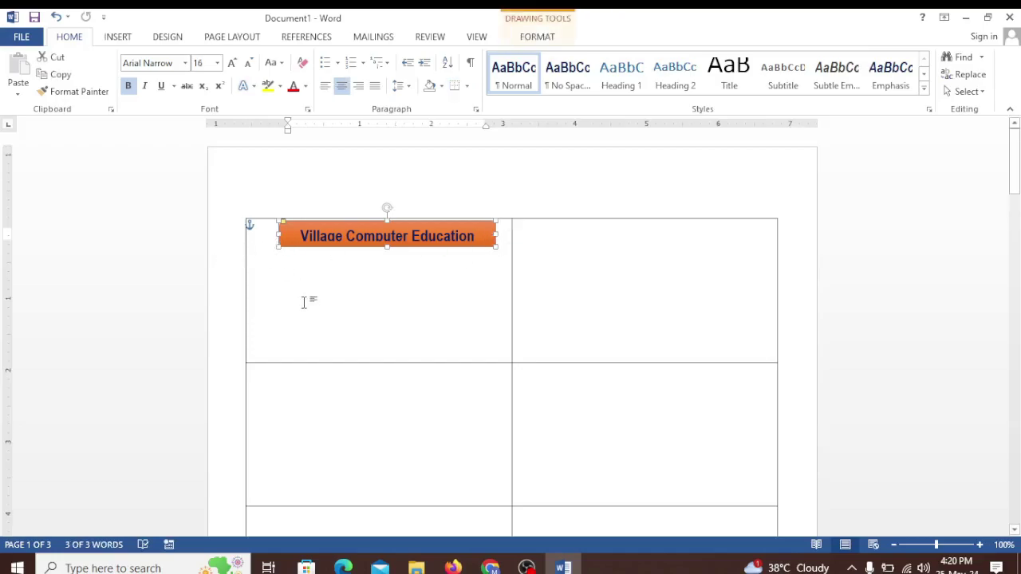
{"action": "left_click", "coordinate": [304, 302]}
Step: Draw a small oval circle at the top-left of the first cell
{"action": "left_click", "coordinate": [118, 40]}
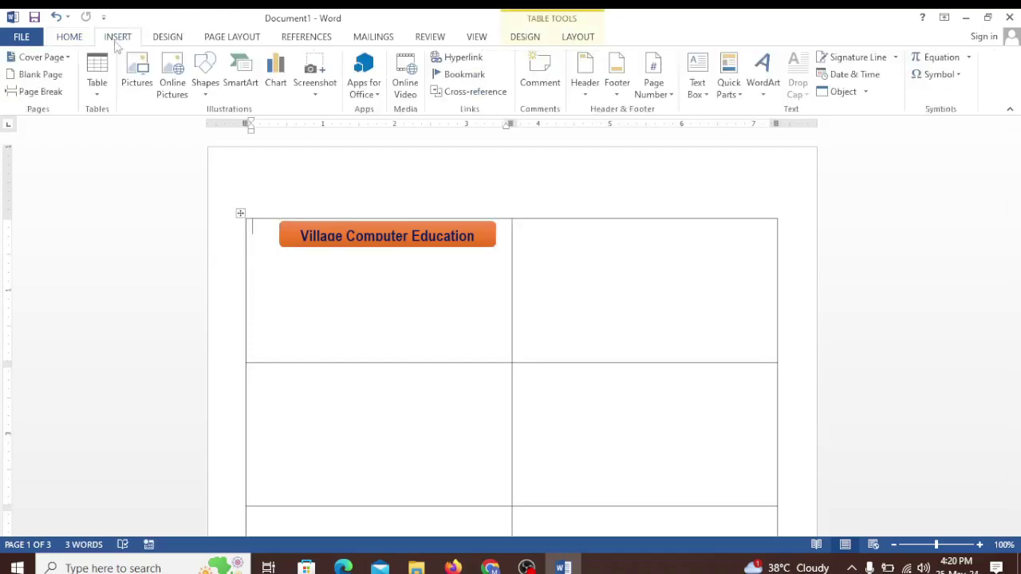
{"action": "left_click", "coordinate": [205, 84]}
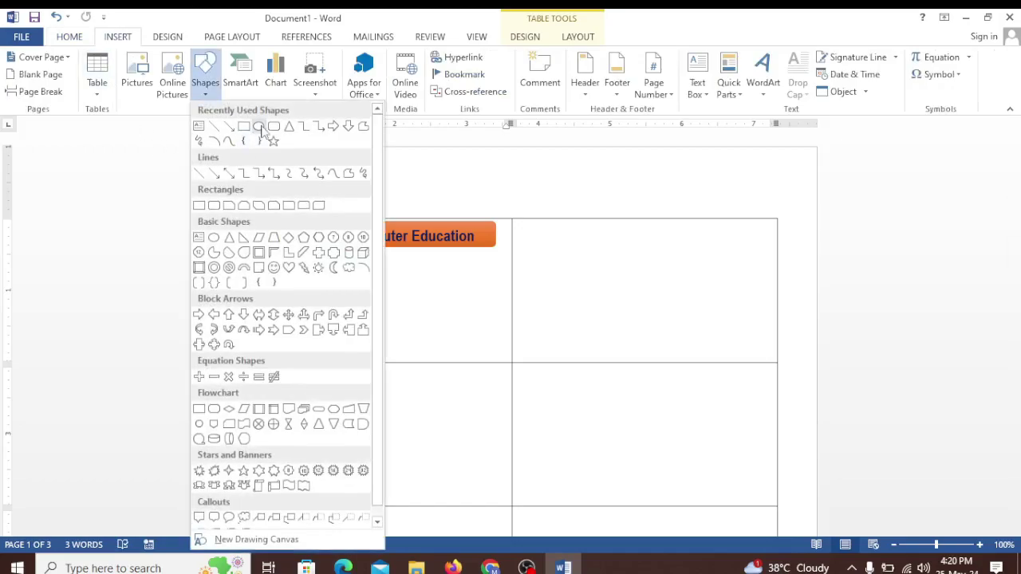
{"action": "left_click", "coordinate": [258, 126]}
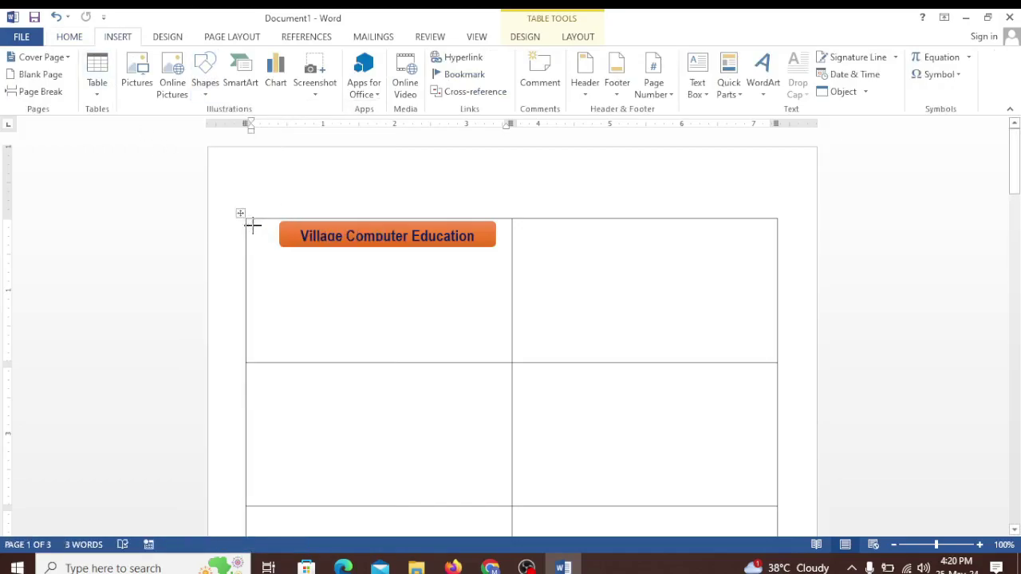
{"action": "left_click_drag", "start_coordinate": [252, 225], "coordinate": [277, 253]}
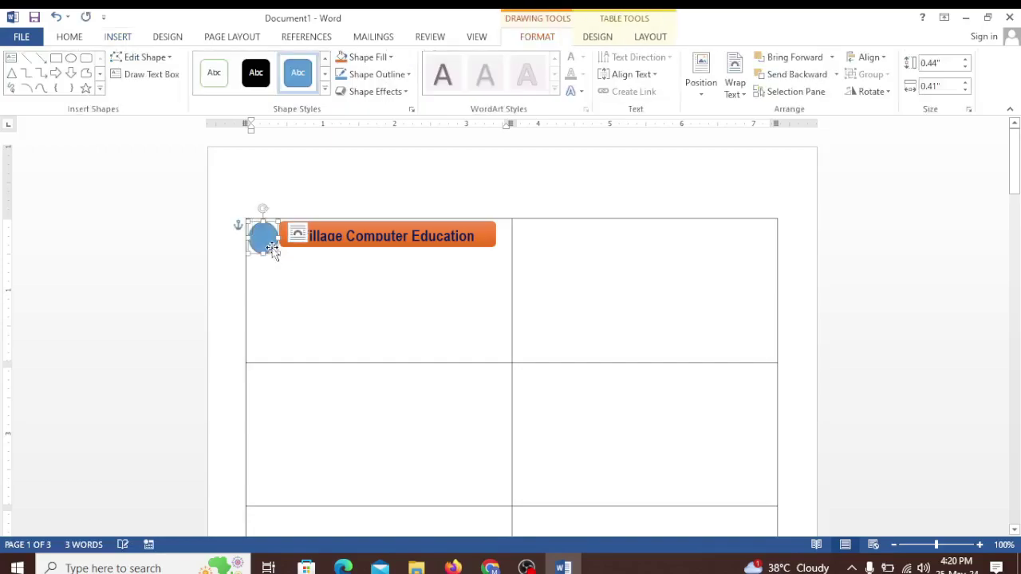
{"action": "left_click", "coordinate": [268, 243]}
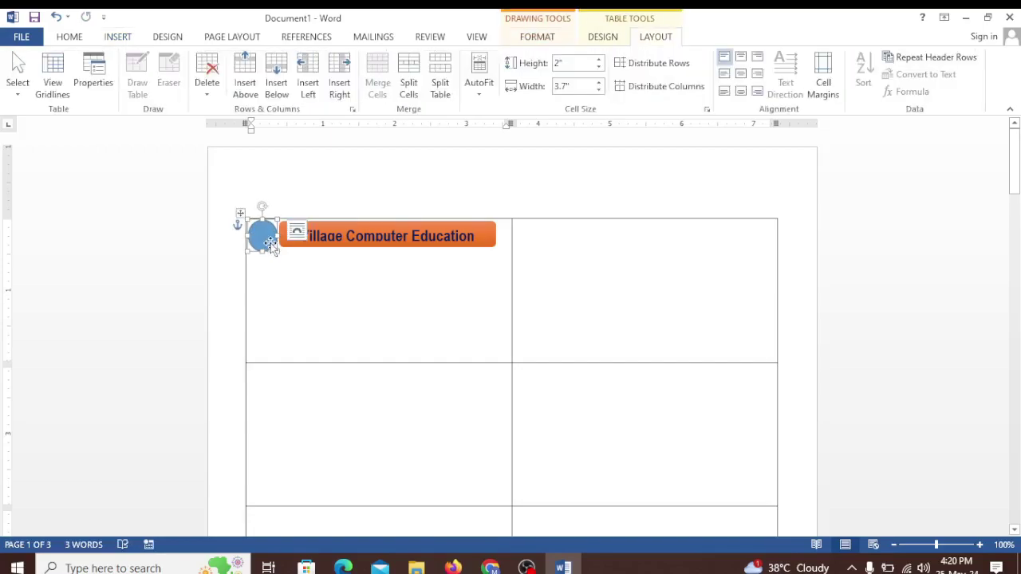
Step: Fill the circle with the 'step by step' picture from the Downloads folder via Shape Fill
{"action": "left_click", "coordinate": [537, 36]}
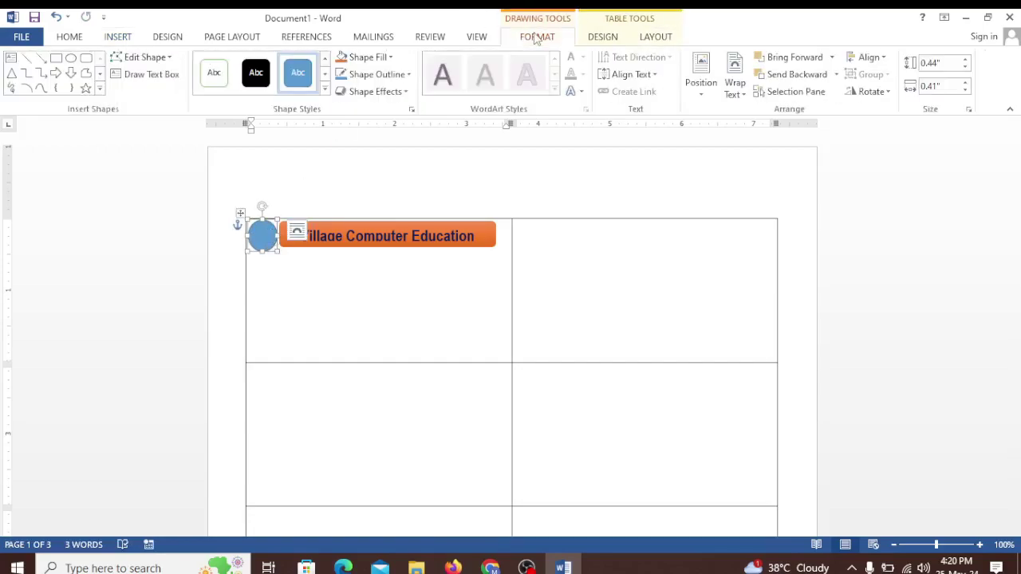
{"action": "left_click", "coordinate": [401, 76]}
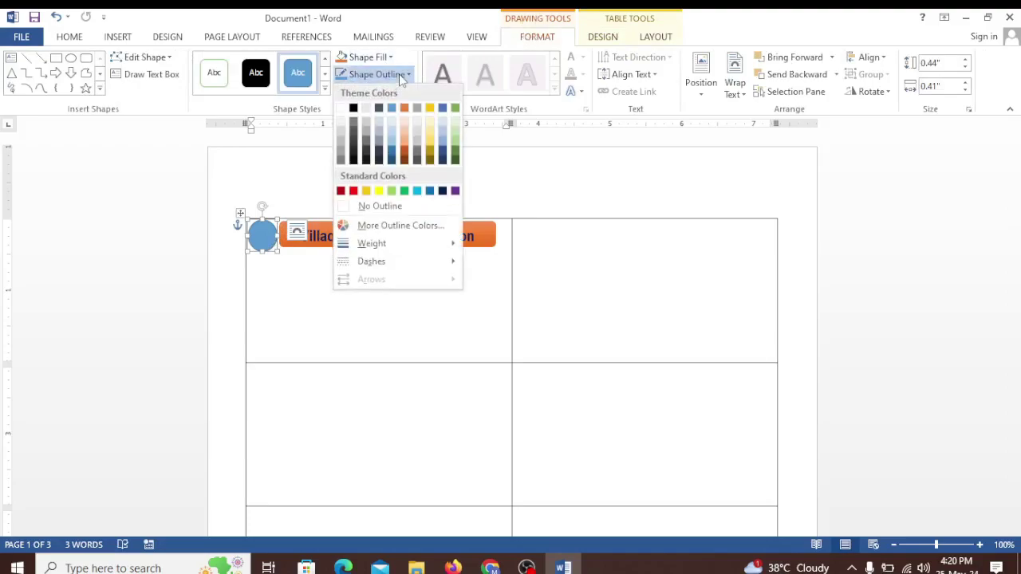
{"action": "left_click", "coordinate": [368, 57]}
{"action": "left_click", "coordinate": [368, 57]}
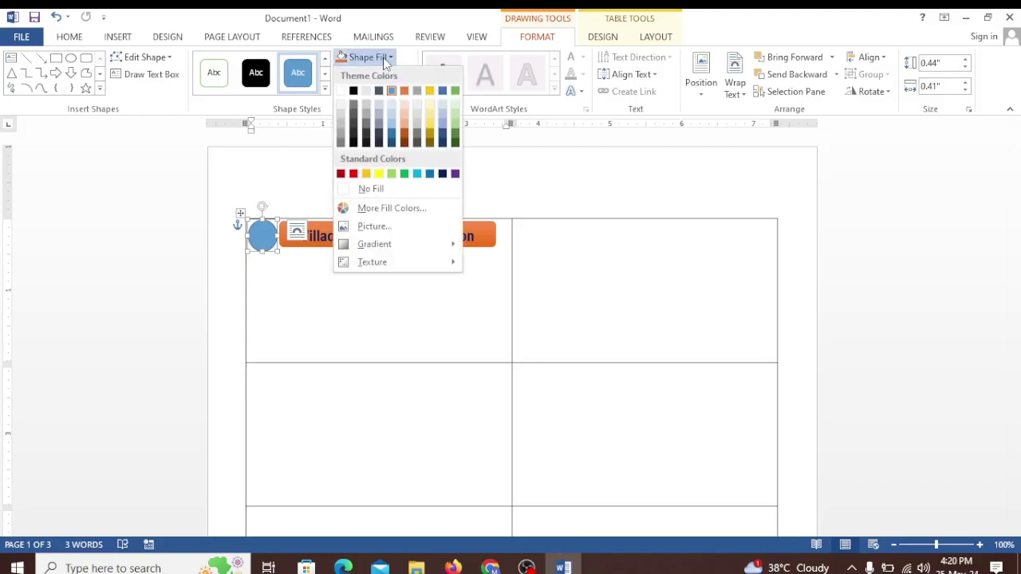
{"action": "left_click", "coordinate": [381, 228]}
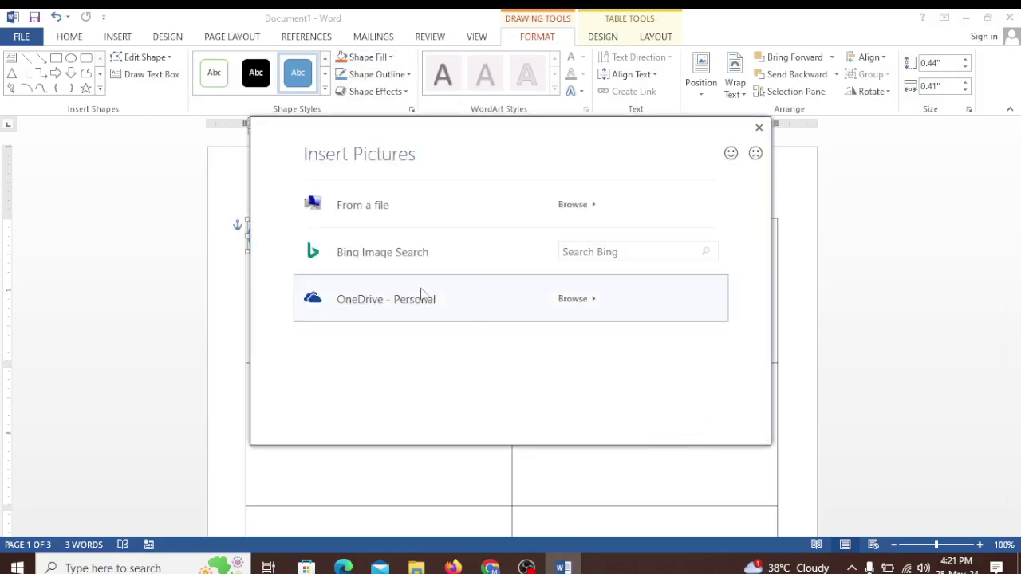
{"action": "left_click", "coordinate": [392, 227]}
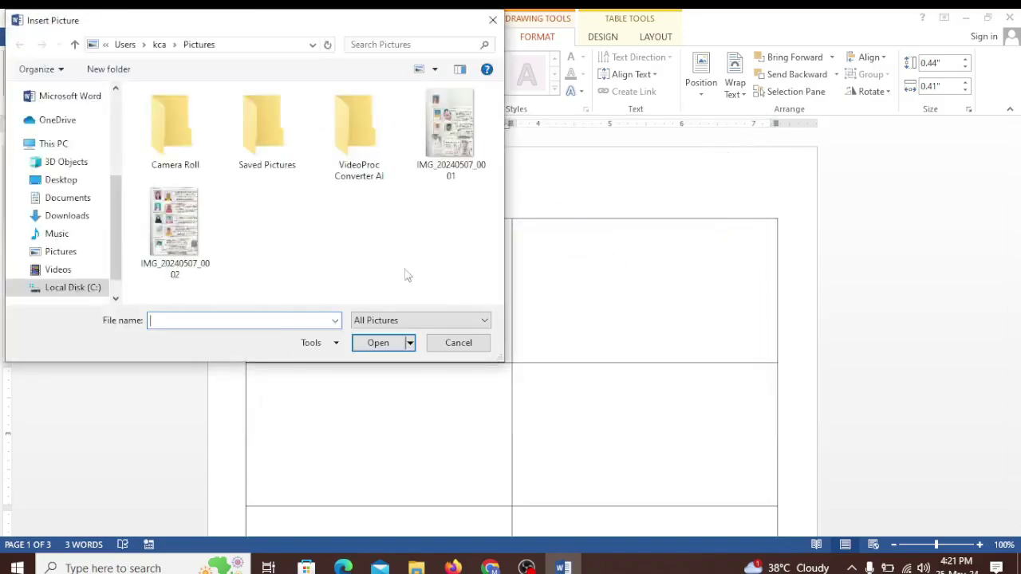
{"action": "left_click", "coordinate": [76, 185]}
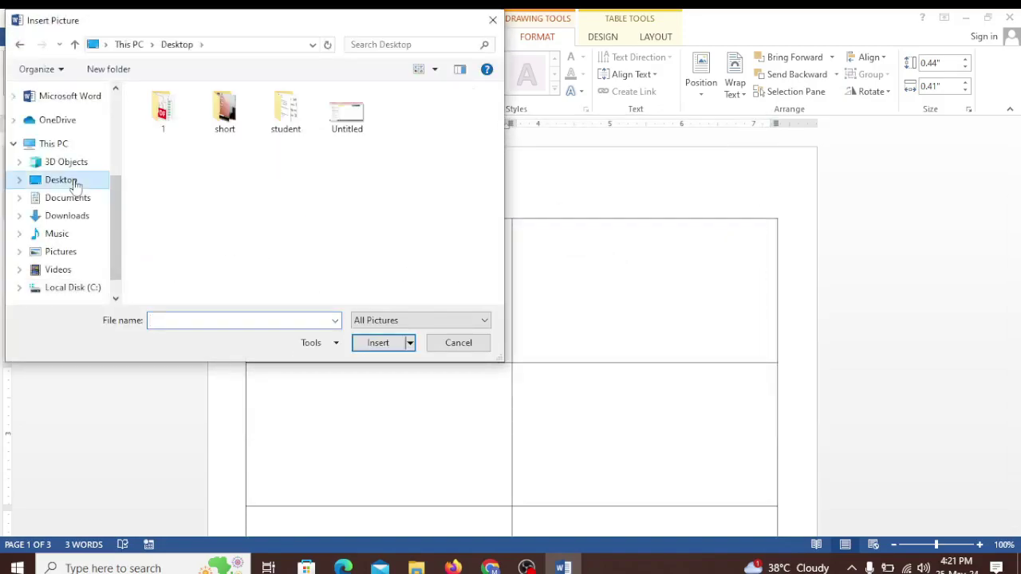
{"action": "double_click", "coordinate": [225, 120]}
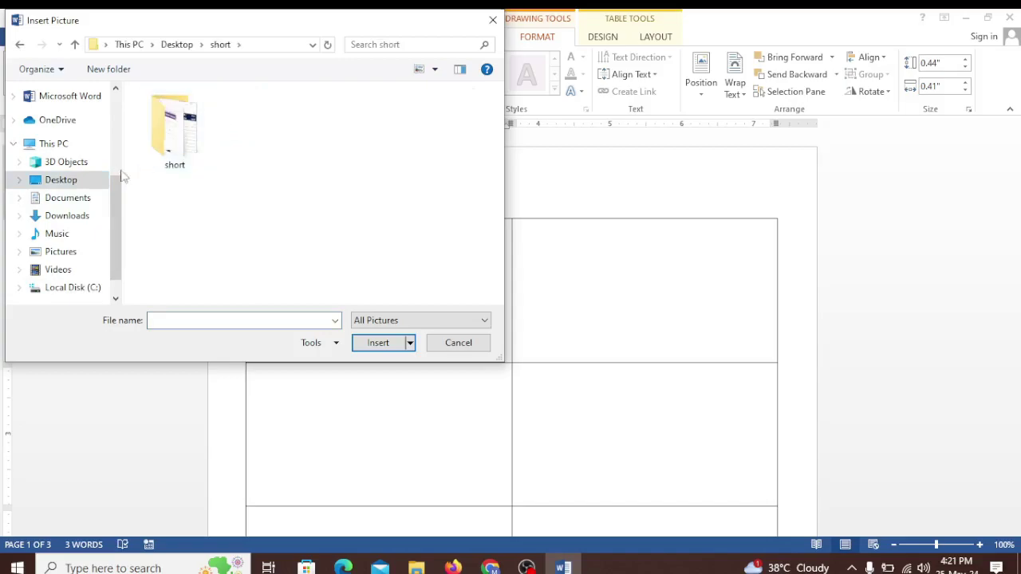
{"action": "left_click", "coordinate": [80, 185]}
{"action": "double_click", "coordinate": [163, 115]}
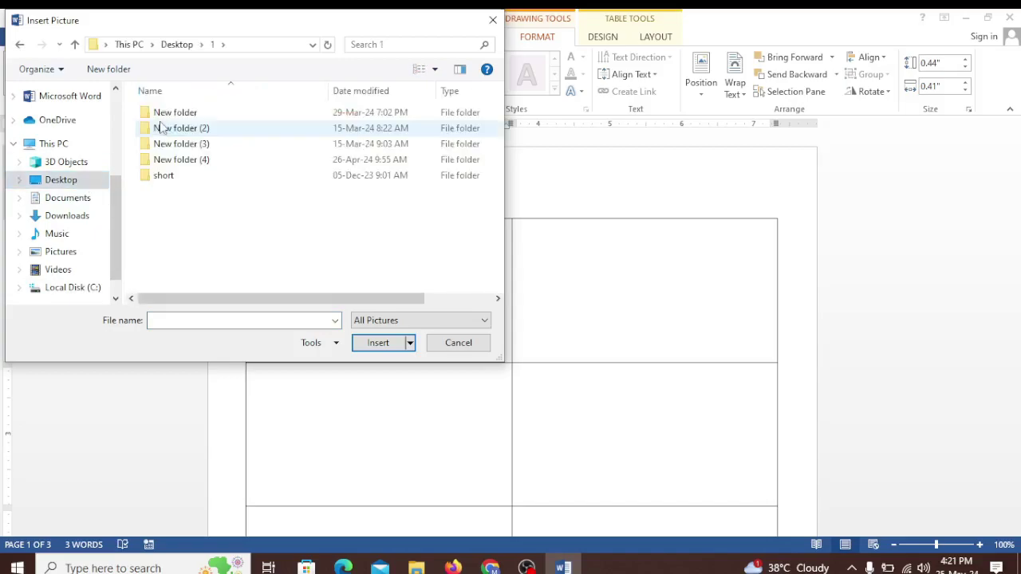
{"action": "left_click", "coordinate": [68, 183]}
{"action": "left_click", "coordinate": [68, 217]}
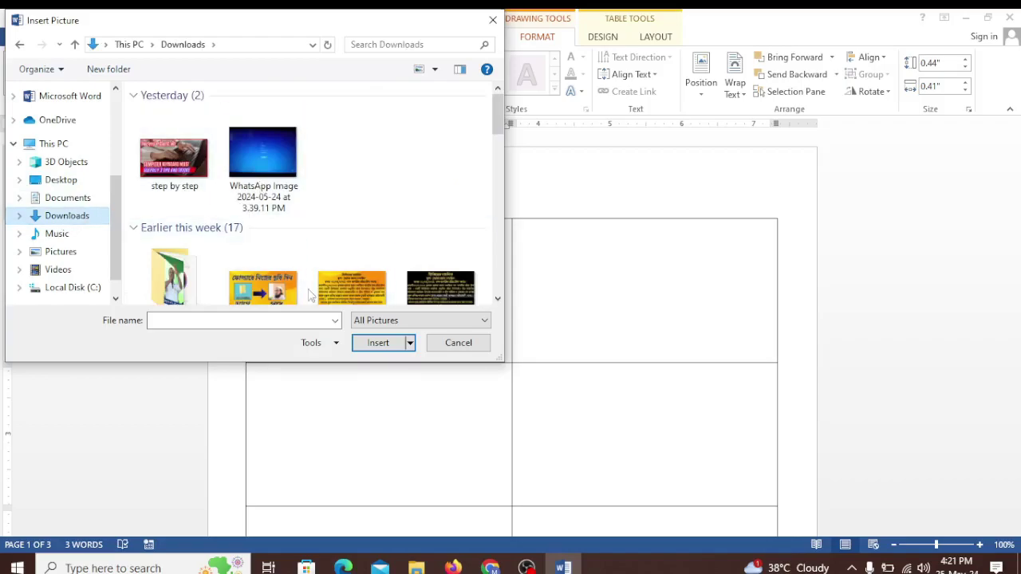
{"action": "double_click", "coordinate": [196, 167]}
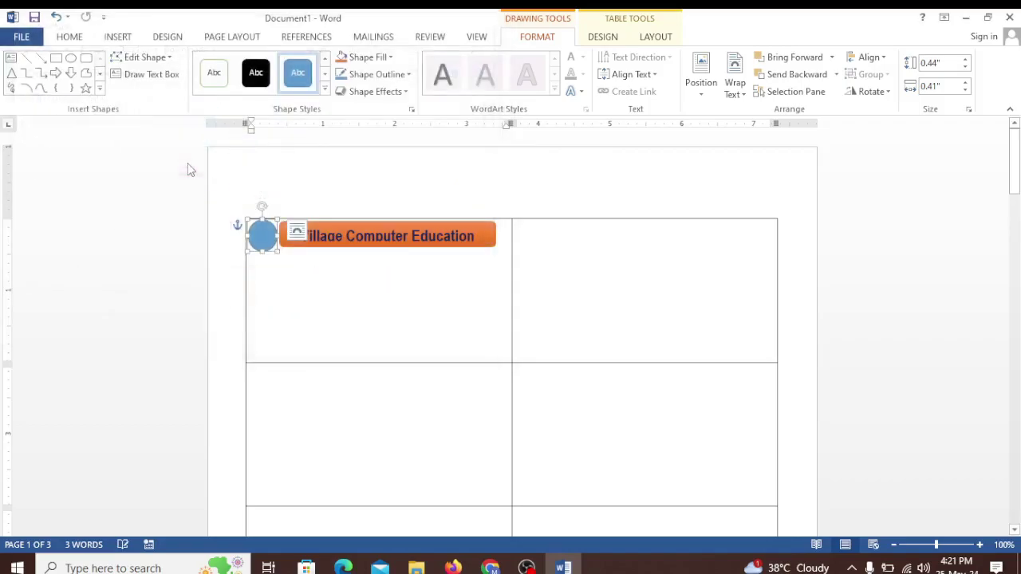
{"action": "left_click", "coordinate": [279, 260]}
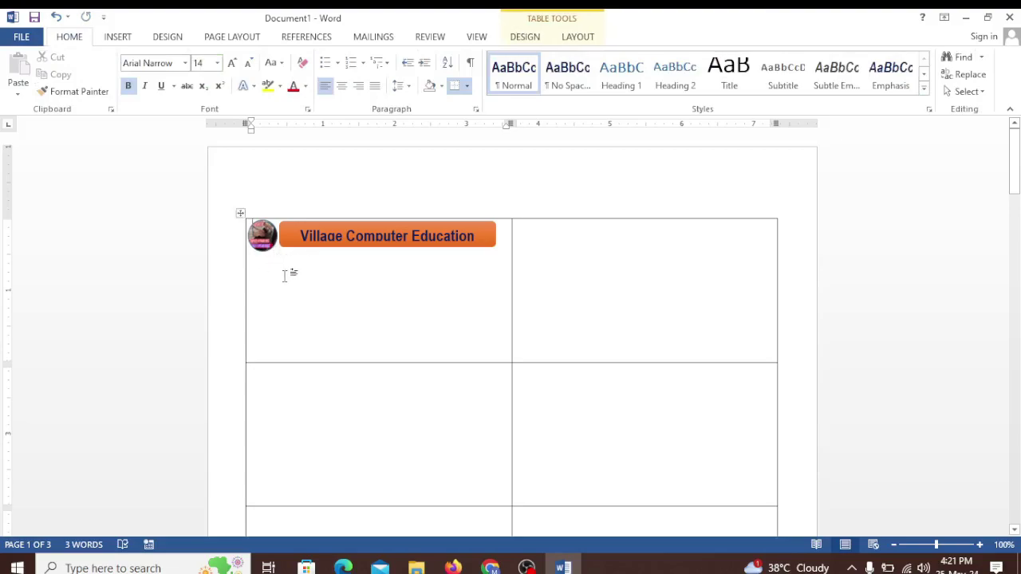
Step: Type NAME, FATHER, COURSE, DURATION and ADMISSION on separate lines and shrink them to 12 pt
{"action": "key", "text": "Return"}
{"action": "type", "text": "na"}
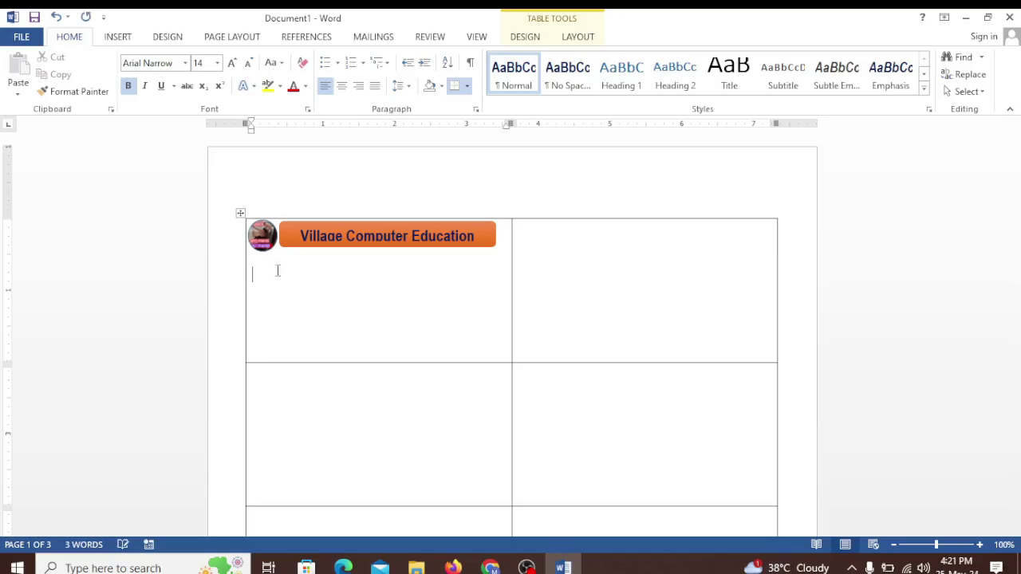
{"action": "type", "text": "NAM"}
{"action": "type", "text": "A"}
{"action": "type", "text": "THER"}
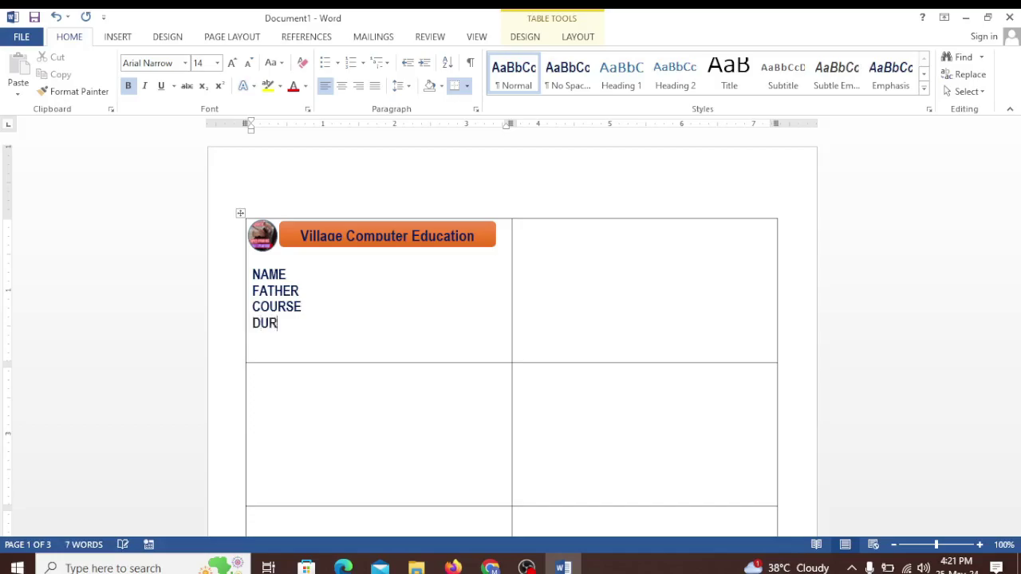
{"action": "type", "text": "A"}
{"action": "type", "text": "AD"}
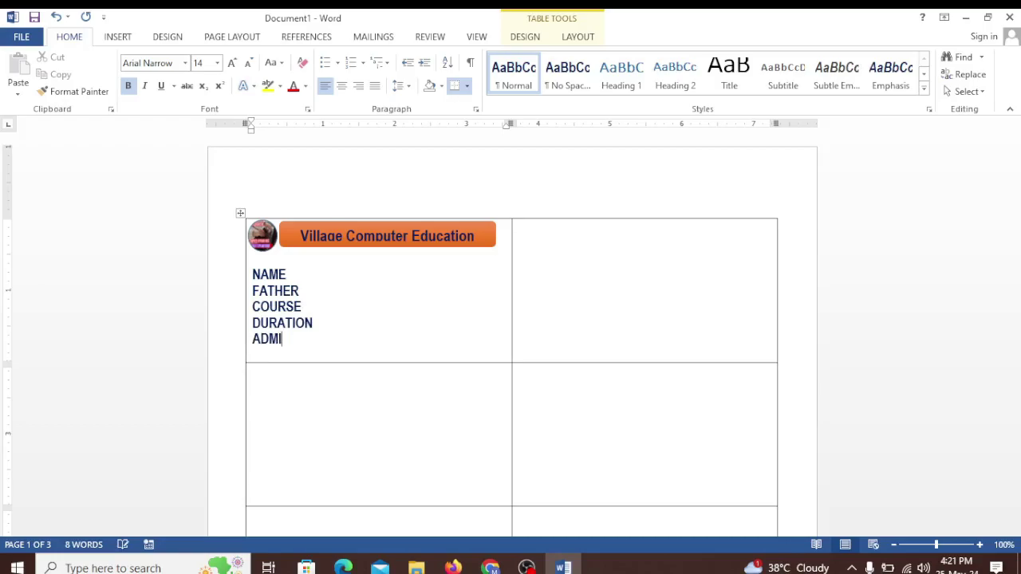
{"action": "type", "text": "SSION"}
{"action": "left_click_drag", "start_coordinate": [318, 339], "coordinate": [231, 269]}
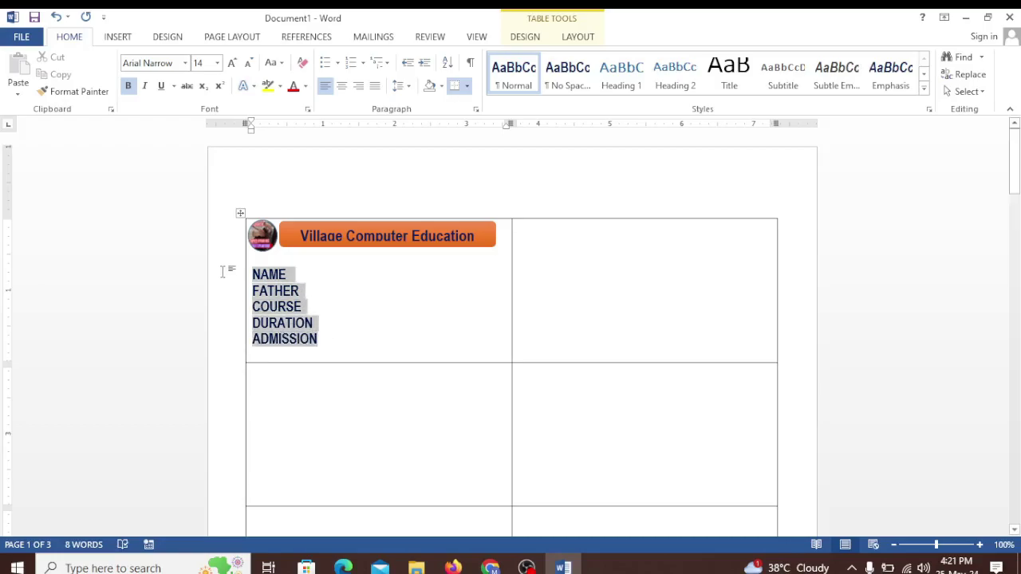
{"action": "left_click", "coordinate": [248, 63]}
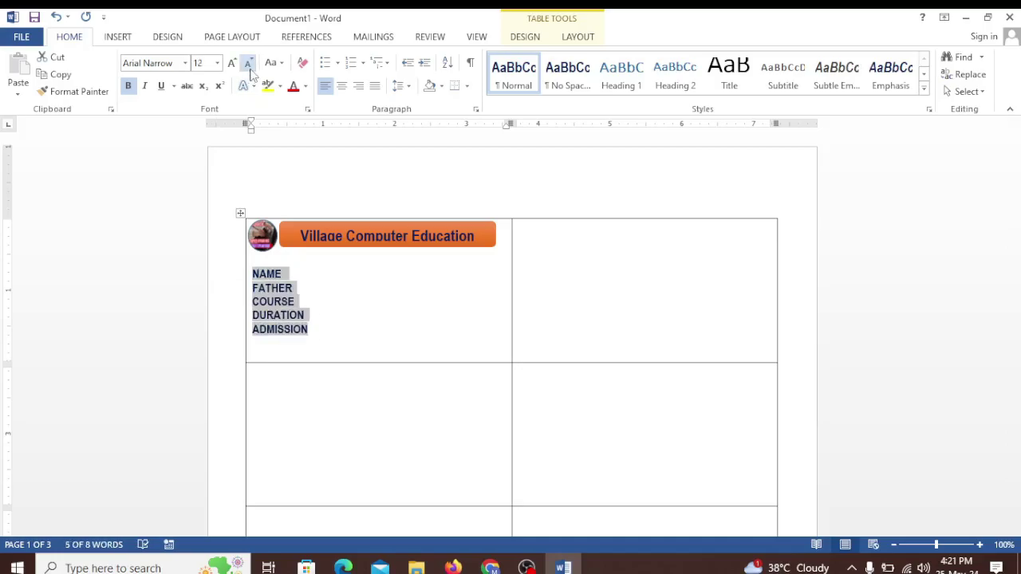
{"action": "left_click", "coordinate": [292, 287]}
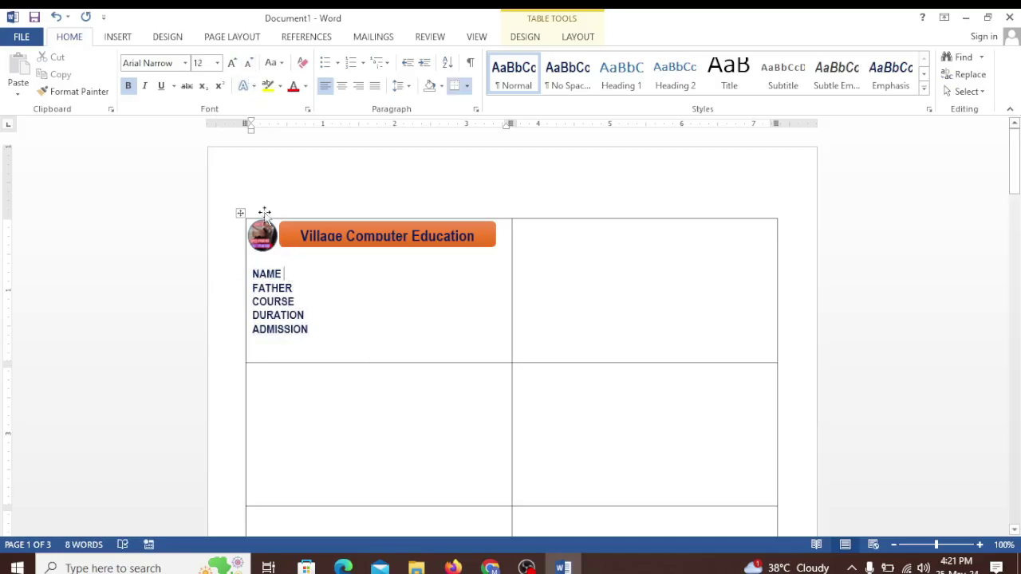
Step: Draw a rounded photo box to the right of the field names
{"action": "left_click", "coordinate": [117, 36]}
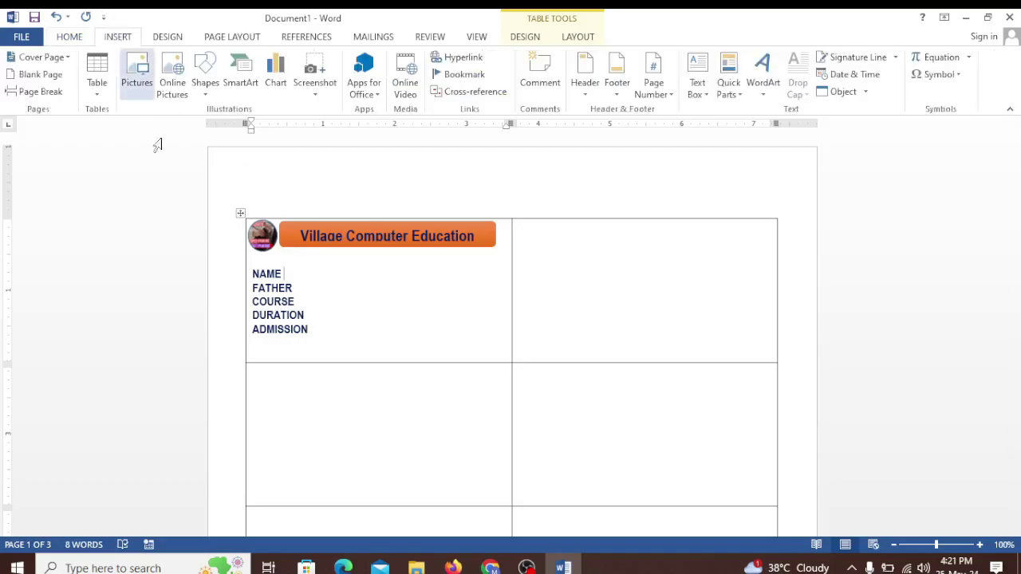
{"action": "left_click", "coordinate": [205, 83]}
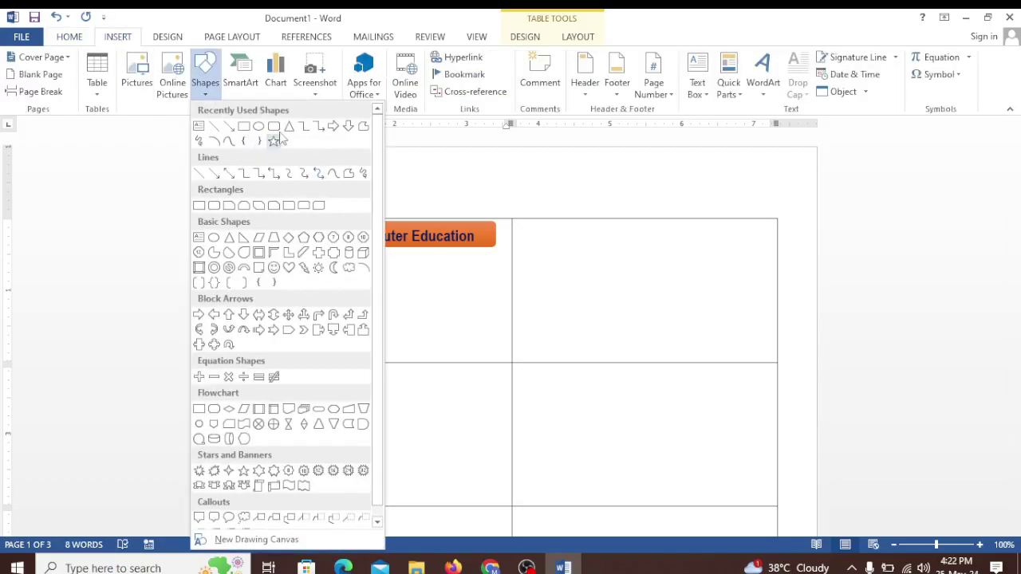
{"action": "left_click", "coordinate": [273, 141]}
{"action": "left_click_drag", "start_coordinate": [446, 263], "coordinate": [497, 329]}
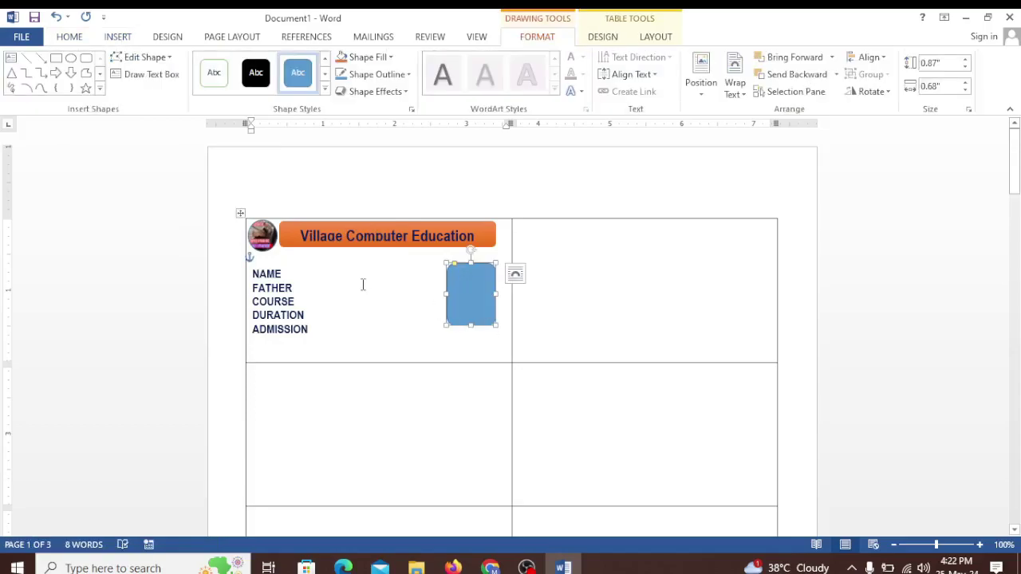
{"action": "left_click", "coordinate": [363, 284]}
Step: Add a colon after each of the five field names
{"action": "left_click", "coordinate": [297, 271]}
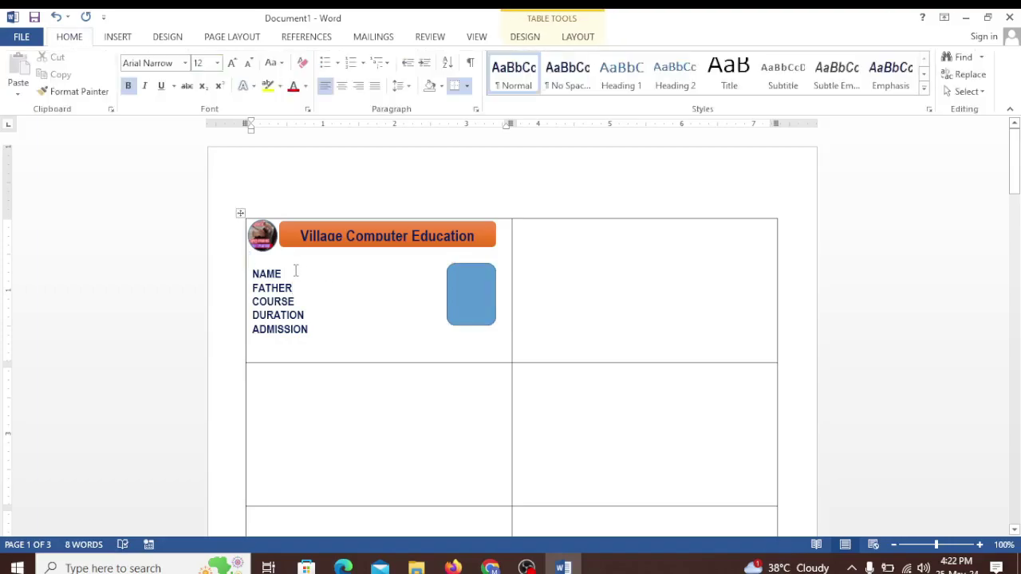
{"action": "type", "text": ":"}
{"action": "type", "text": ":"}
{"action": "type", "text": ":"}
{"action": "type", "text": ":"}
{"action": "type", "text": ":"}
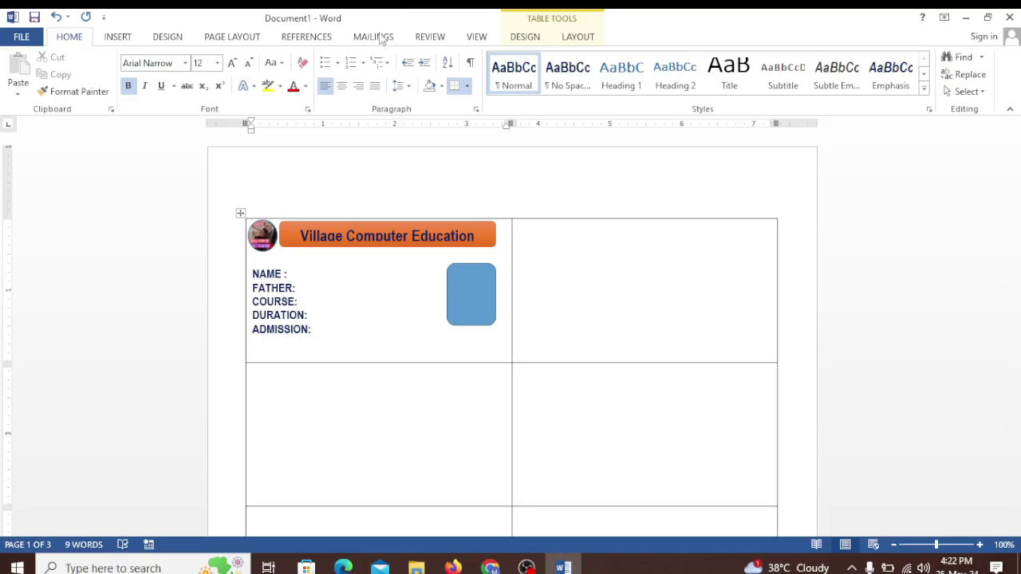
{"action": "left_click", "coordinate": [376, 37]}
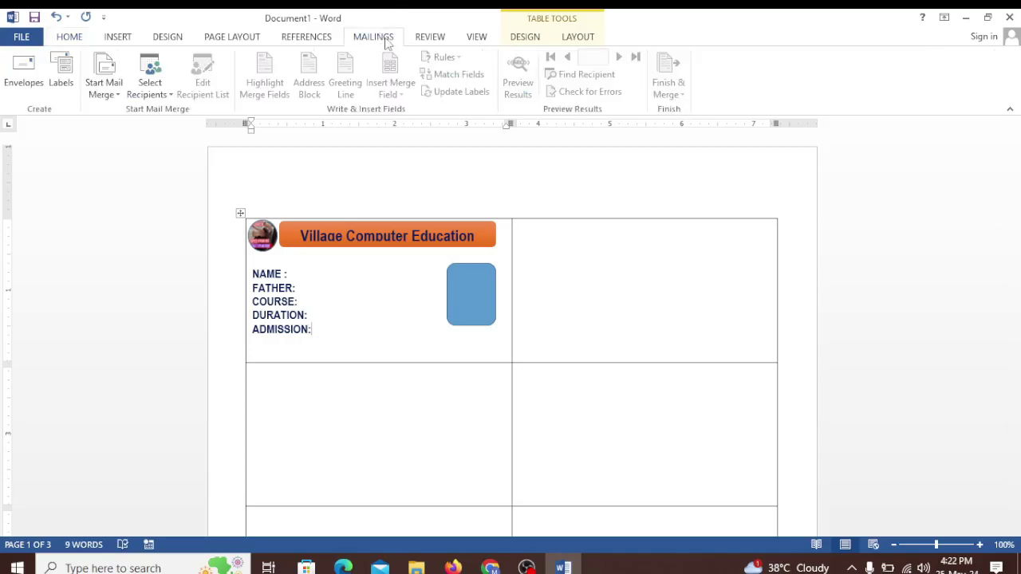
Step: Start a Labels mail merge, accept the label options, then undo to restore the designed card
{"action": "left_click", "coordinate": [115, 95]}
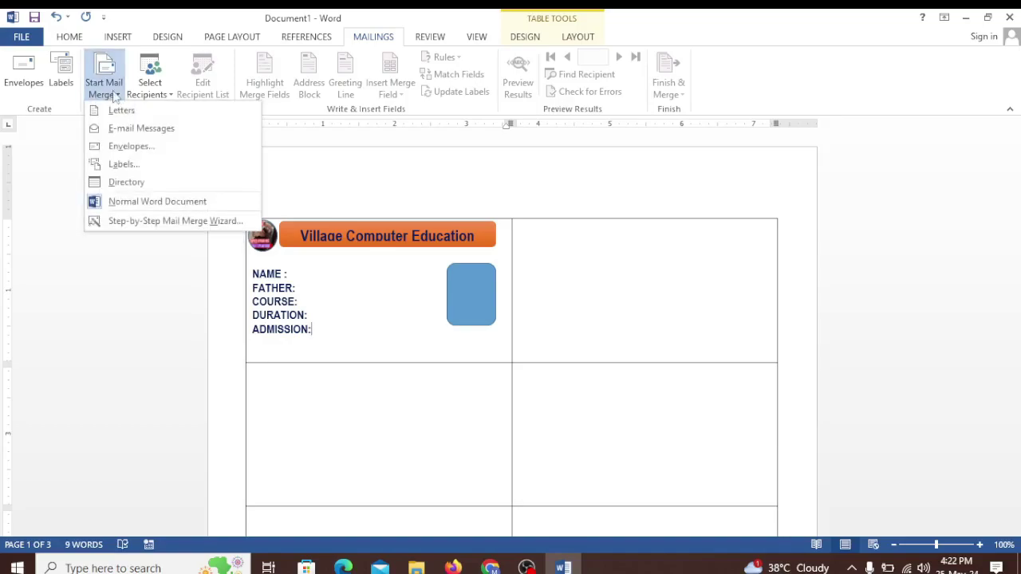
{"action": "left_click", "coordinate": [133, 166]}
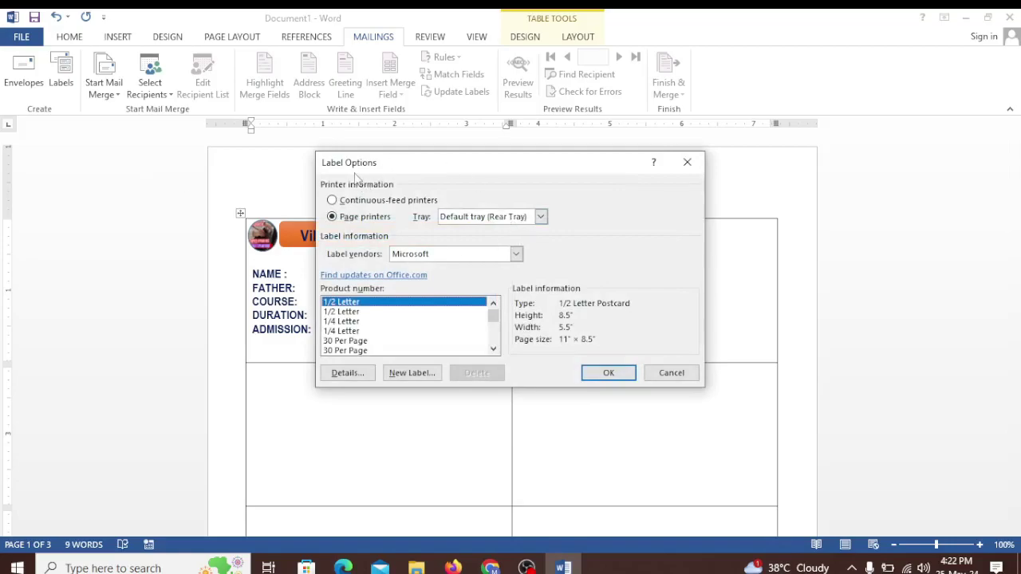
{"action": "left_click", "coordinate": [611, 375]}
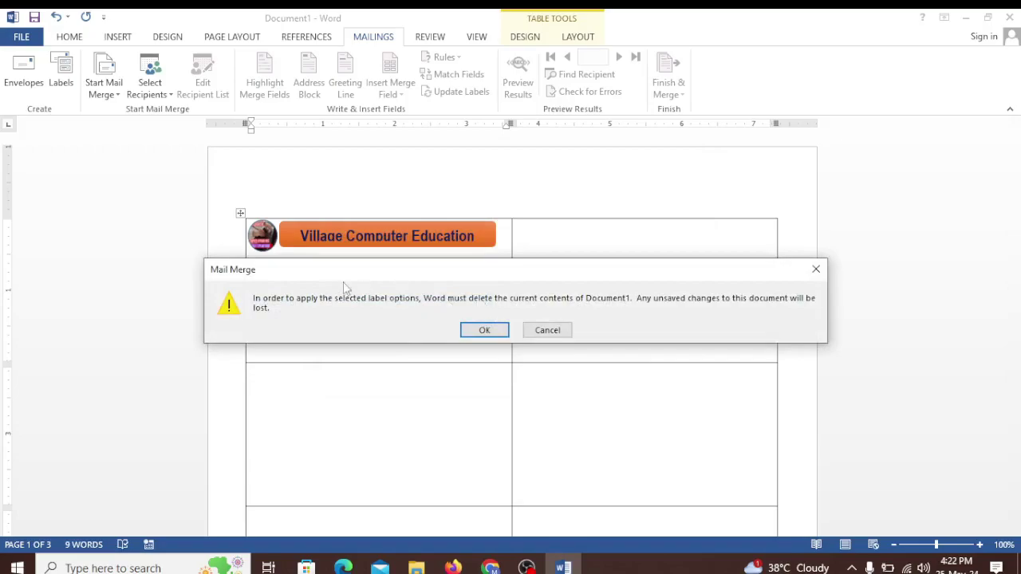
{"action": "left_click", "coordinate": [485, 330]}
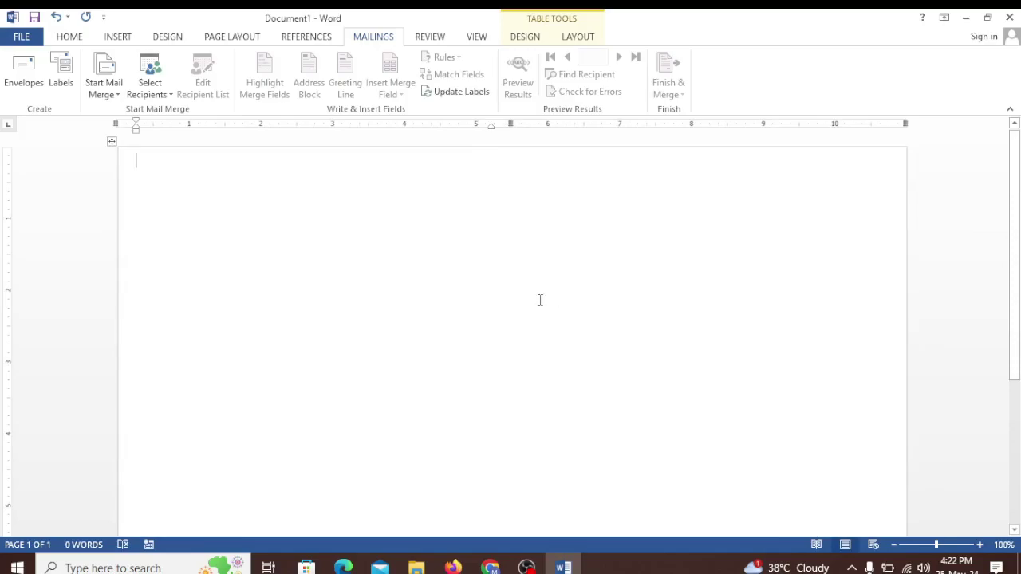
{"action": "key", "text": "ctrl+z"}
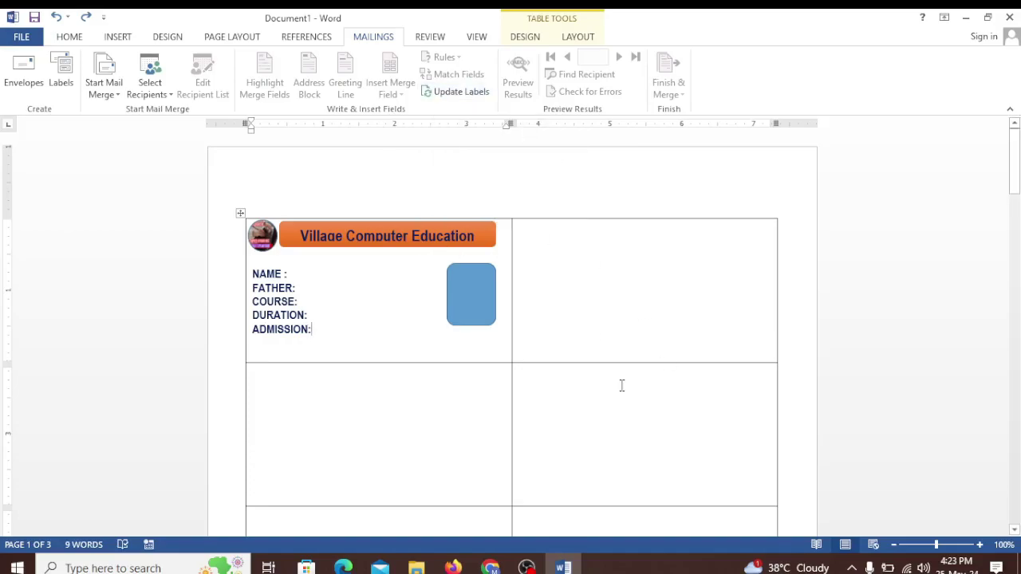
Step: Copy the first card's design into every label with Update Labels, then show Select Recipients choices
{"action": "left_click", "coordinate": [469, 94]}
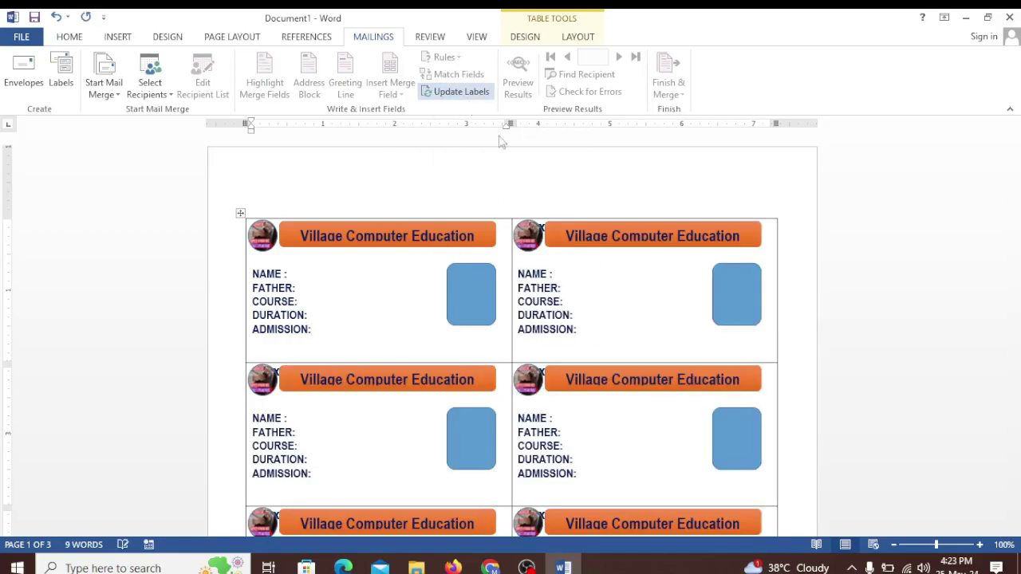
{"action": "scroll", "coordinate": [509, 273], "scroll_direction": "down", "scroll_amount": 5}
{"action": "scroll", "coordinate": [526, 319], "scroll_direction": "down", "scroll_amount": 5}
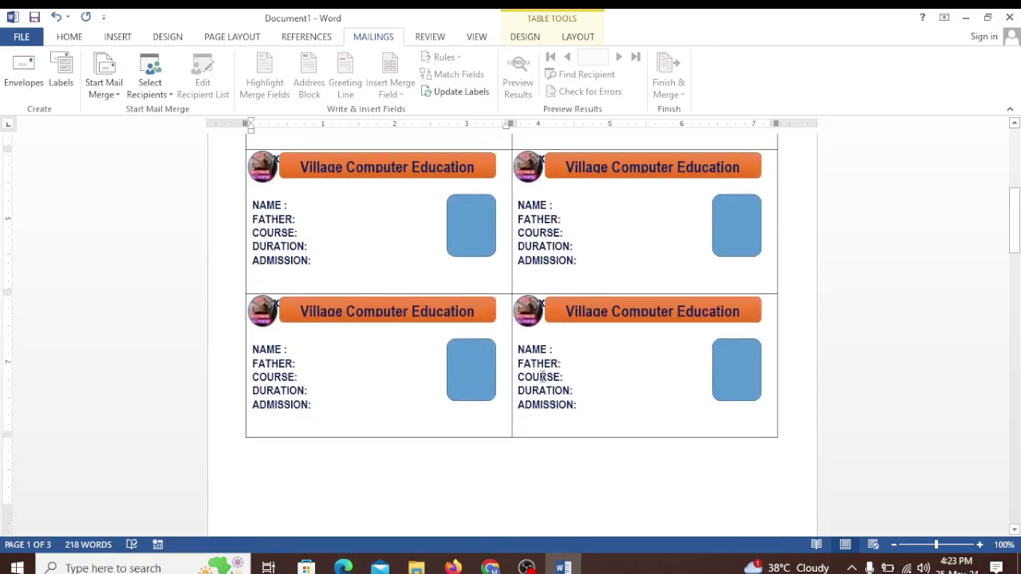
{"action": "scroll", "coordinate": [543, 376], "scroll_direction": "down", "scroll_amount": 3}
{"action": "scroll", "coordinate": [590, 287], "scroll_direction": "up", "scroll_amount": 10}
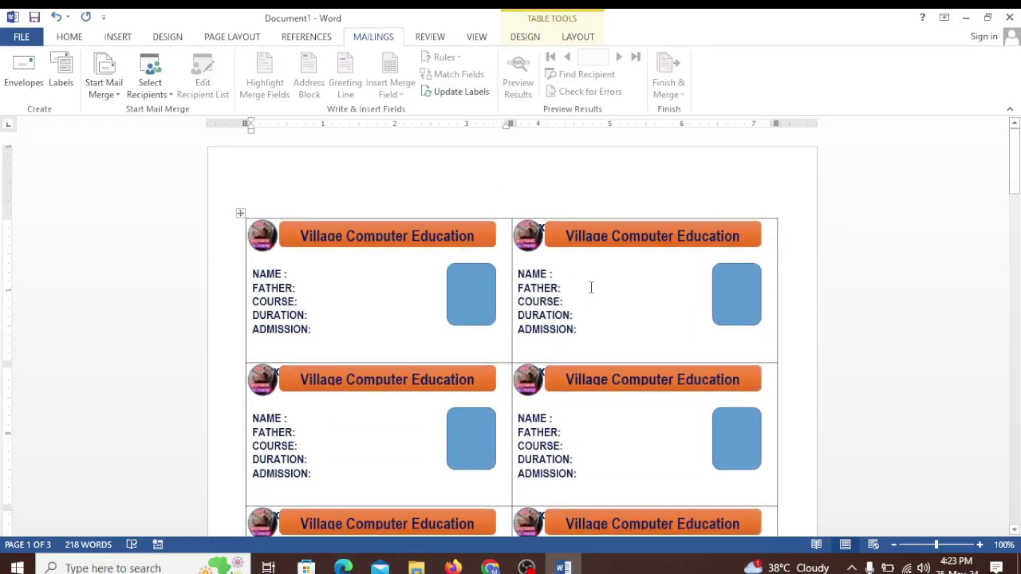
{"action": "scroll", "coordinate": [586, 295], "scroll_direction": "down", "scroll_amount": 3}
{"action": "scroll", "coordinate": [586, 296], "scroll_direction": "up", "scroll_amount": 3}
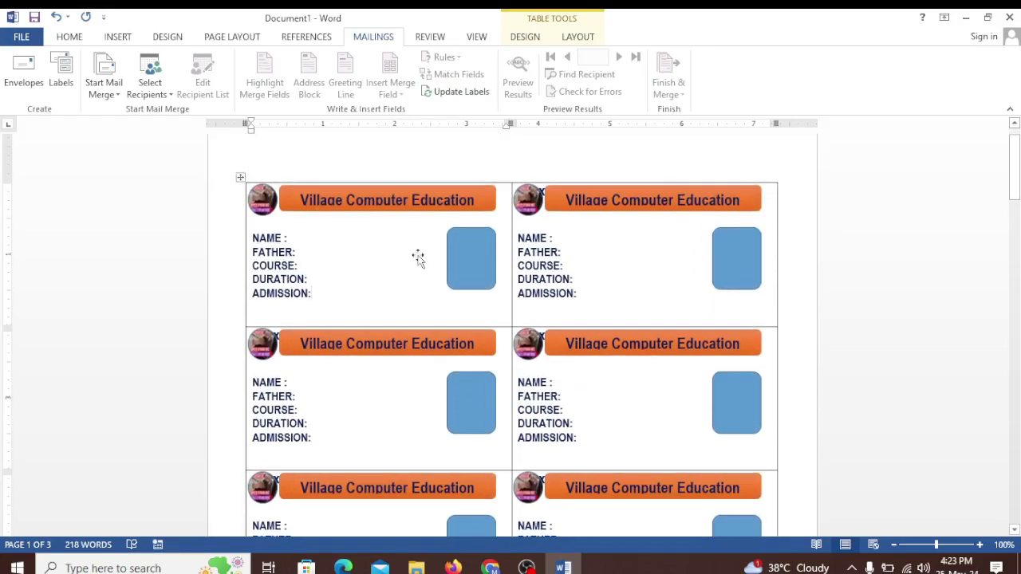
{"action": "left_click", "coordinate": [166, 96]}
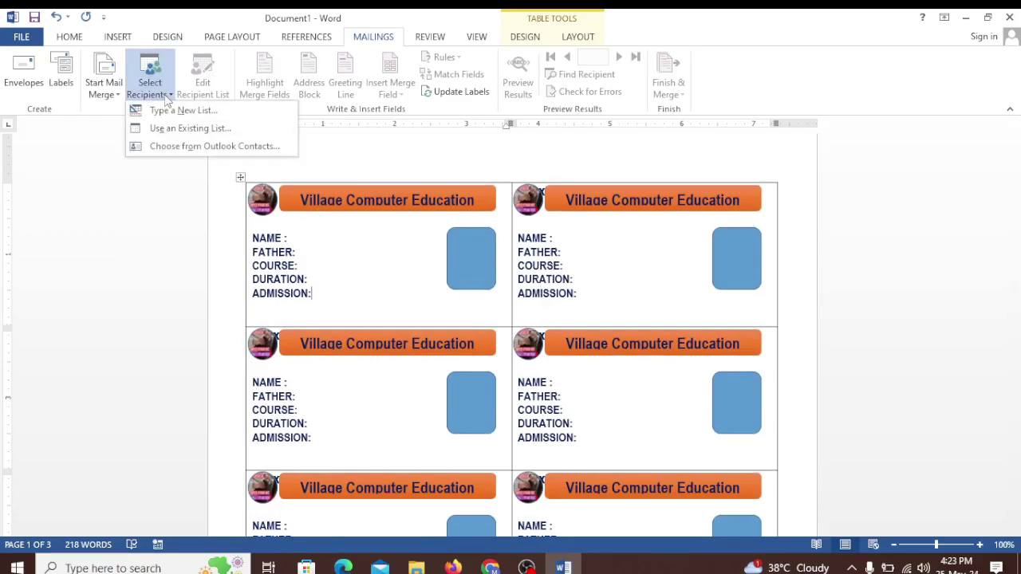
Step: Choose Use an Existing List and open the Desktop's ID spreadsheet in Excel
{"action": "left_click", "coordinate": [203, 134]}
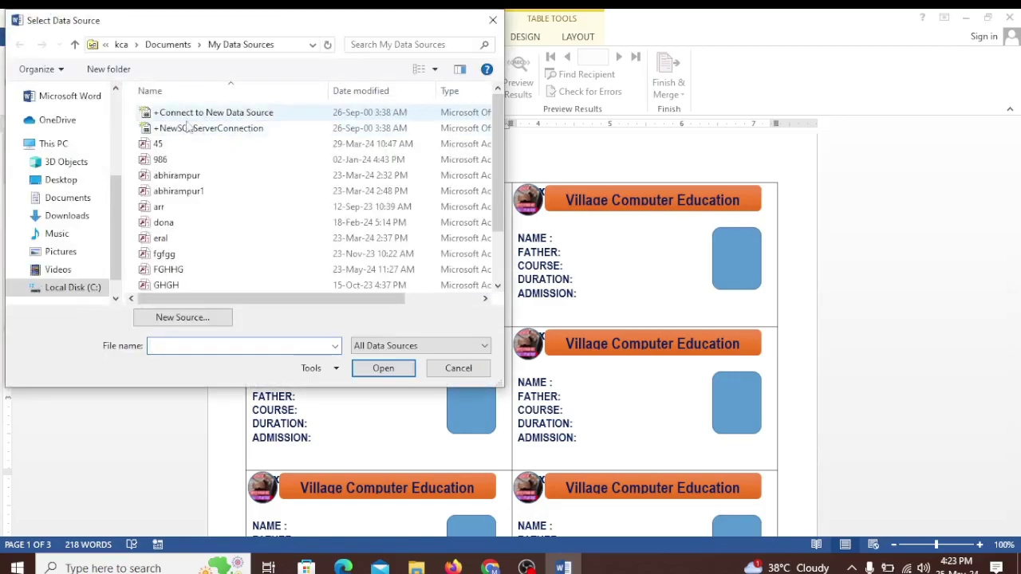
{"action": "left_click", "coordinate": [60, 181]}
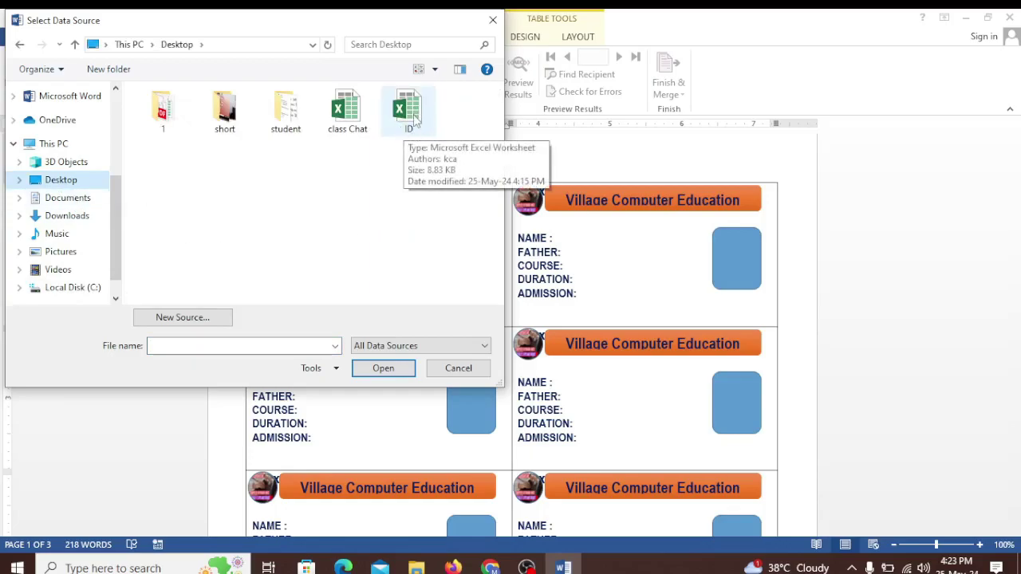
{"action": "left_click", "coordinate": [412, 125]}
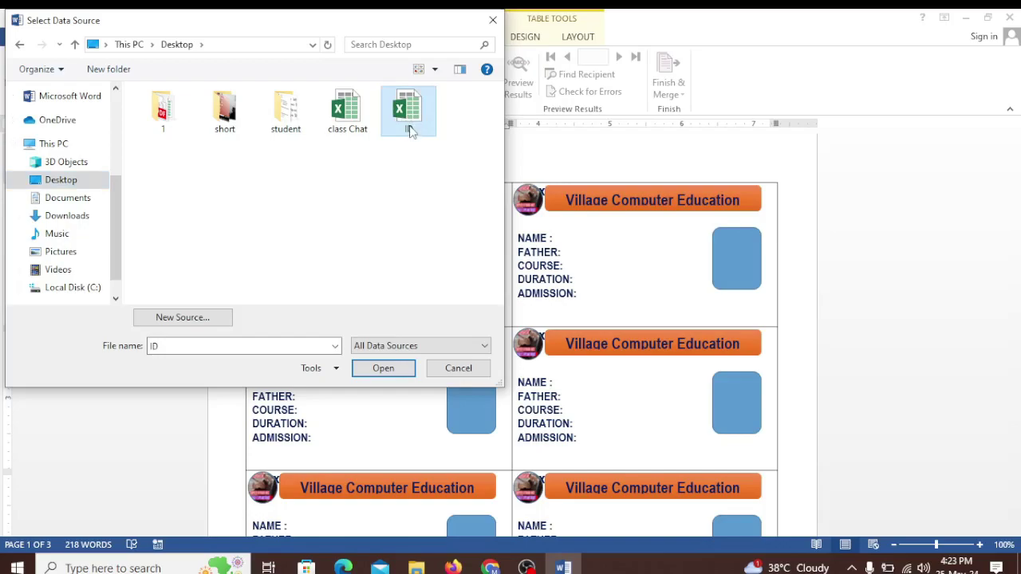
{"action": "right_click", "coordinate": [409, 121]}
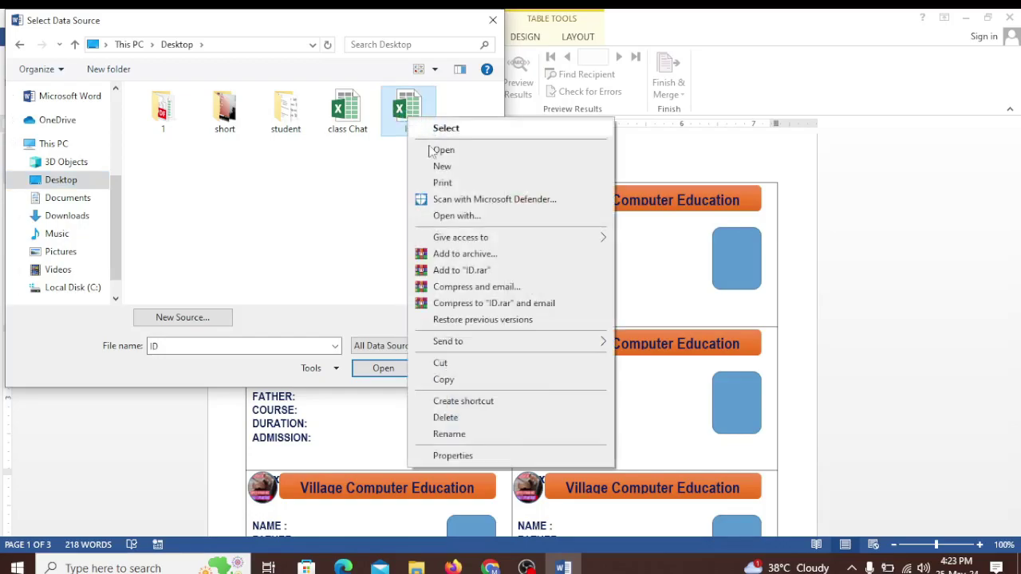
{"action": "left_click", "coordinate": [444, 150]}
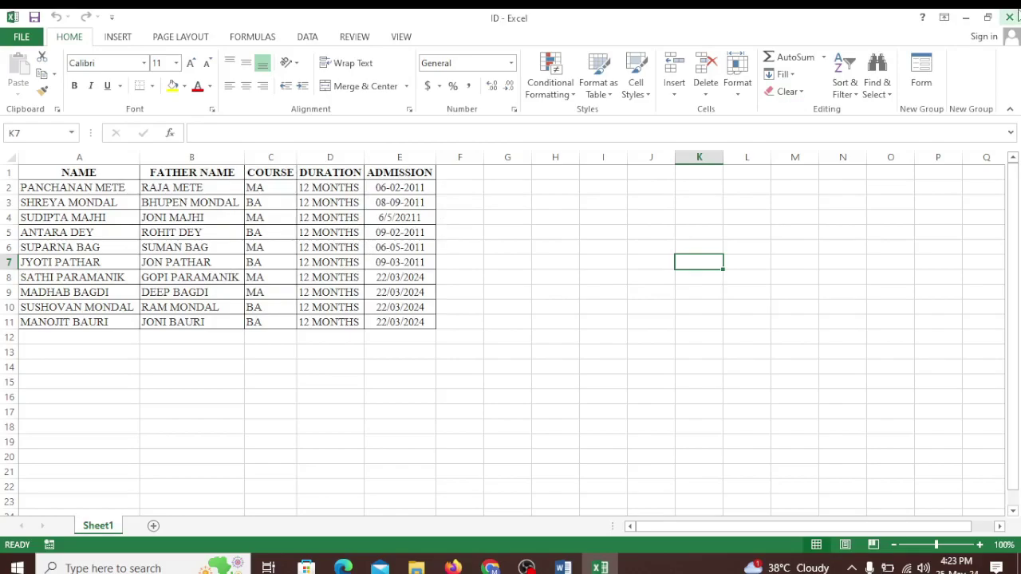
Step: Close the ID workbook in Excel to return to Word's Select Data Source dialog
{"action": "left_click", "coordinate": [1010, 16]}
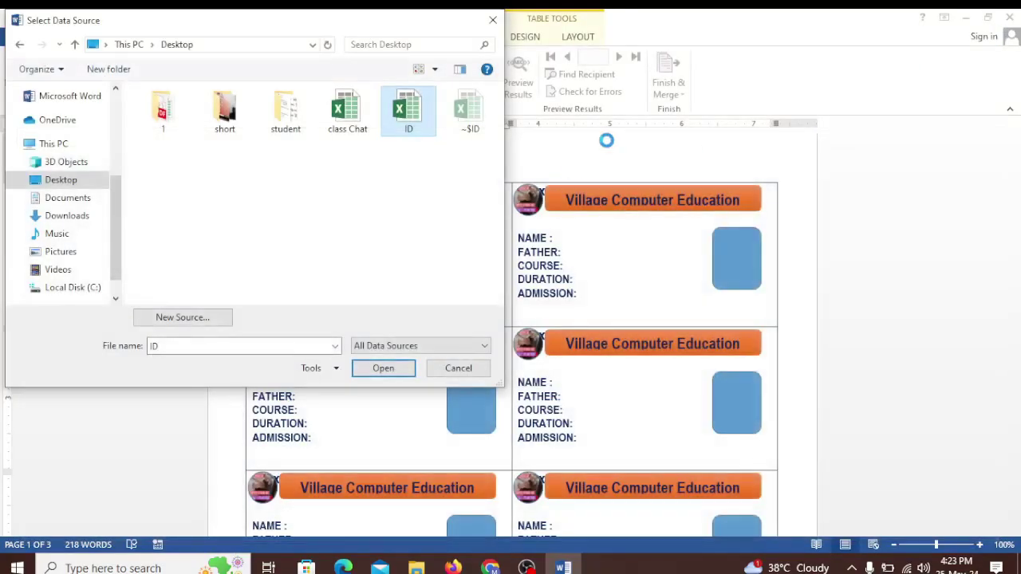
Step: Connect the ID file's Sheet1$ as recipients and place the cursor after NAME : on the first label
{"action": "left_click", "coordinate": [383, 368]}
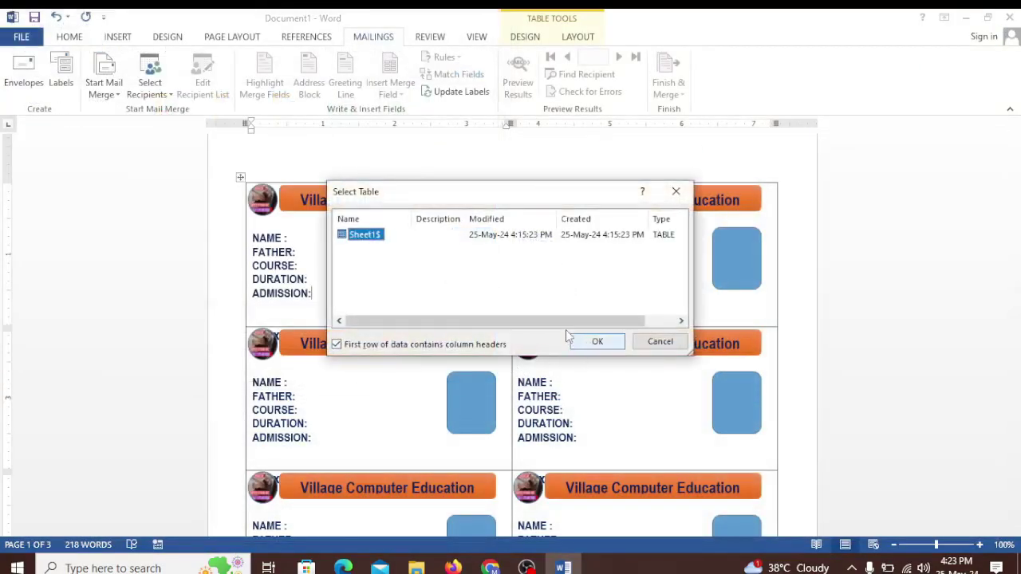
{"action": "left_click", "coordinate": [606, 341]}
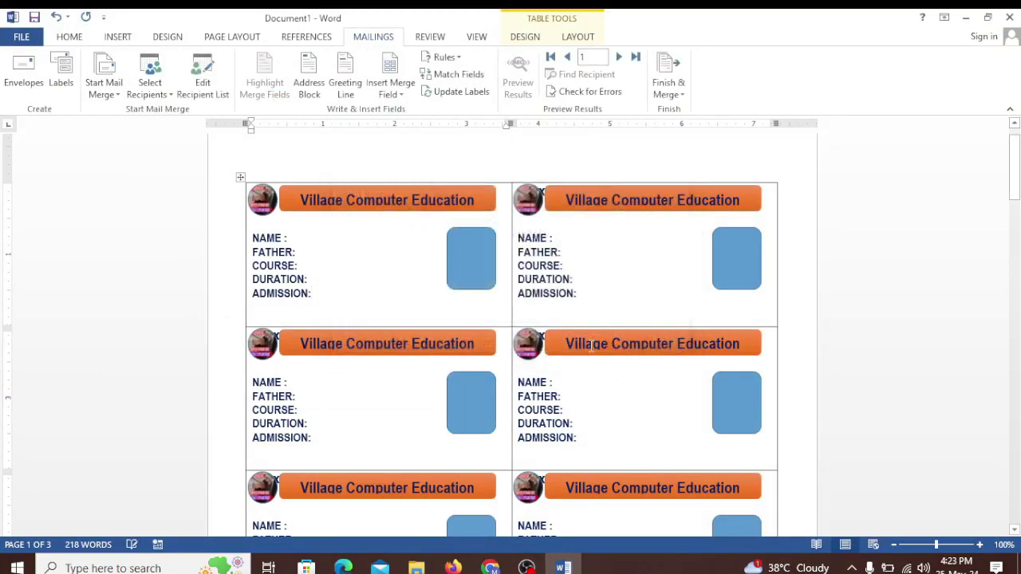
{"action": "left_click", "coordinate": [442, 295]}
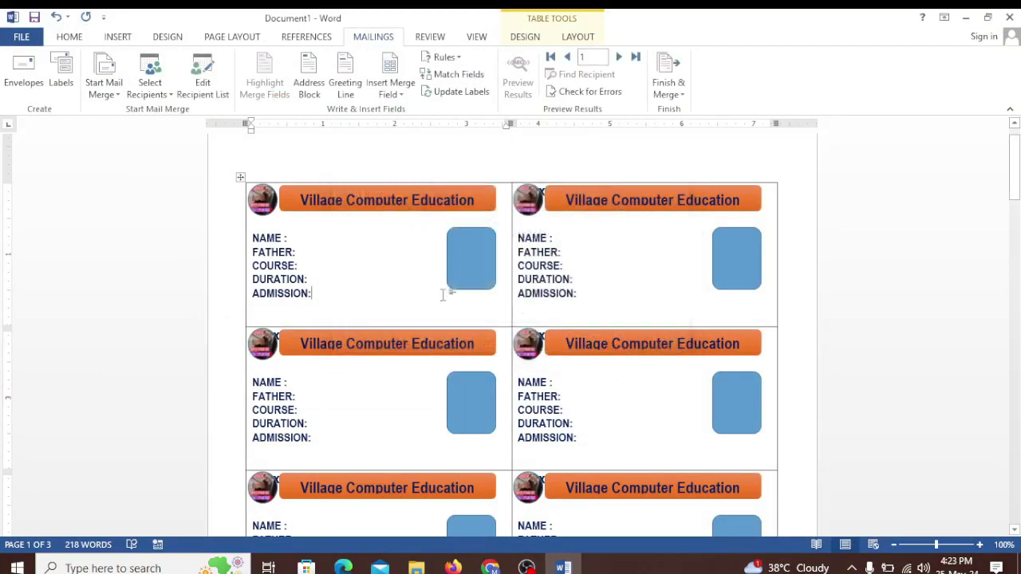
{"action": "left_click", "coordinate": [310, 239]}
Step: Insert NAME, FATHER_NAME, COURSE, DURATION and ADMISSION merge fields after their headings in the first label
{"action": "left_click", "coordinate": [393, 102]}
{"action": "left_click", "coordinate": [397, 112]}
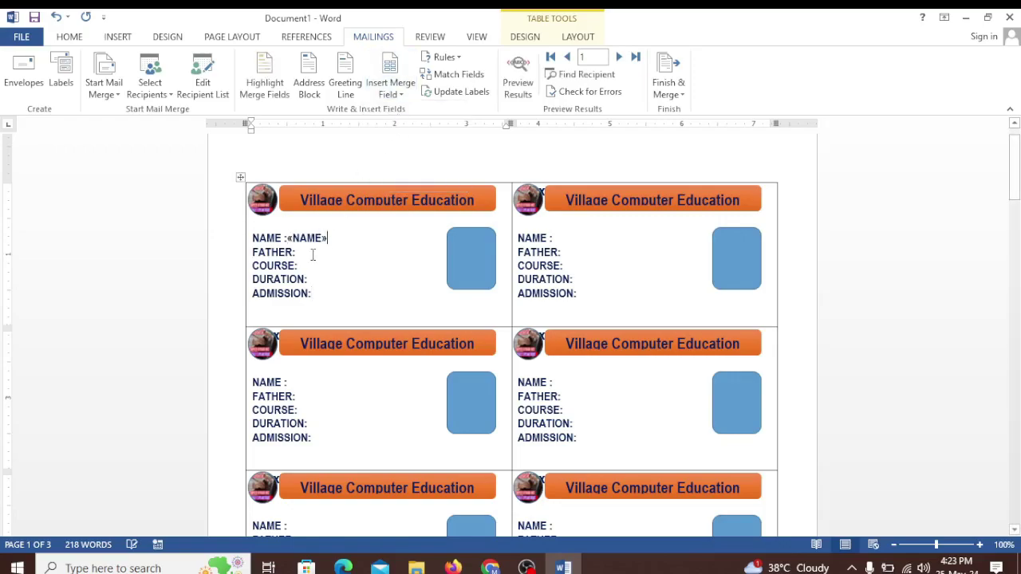
{"action": "left_click", "coordinate": [398, 96]}
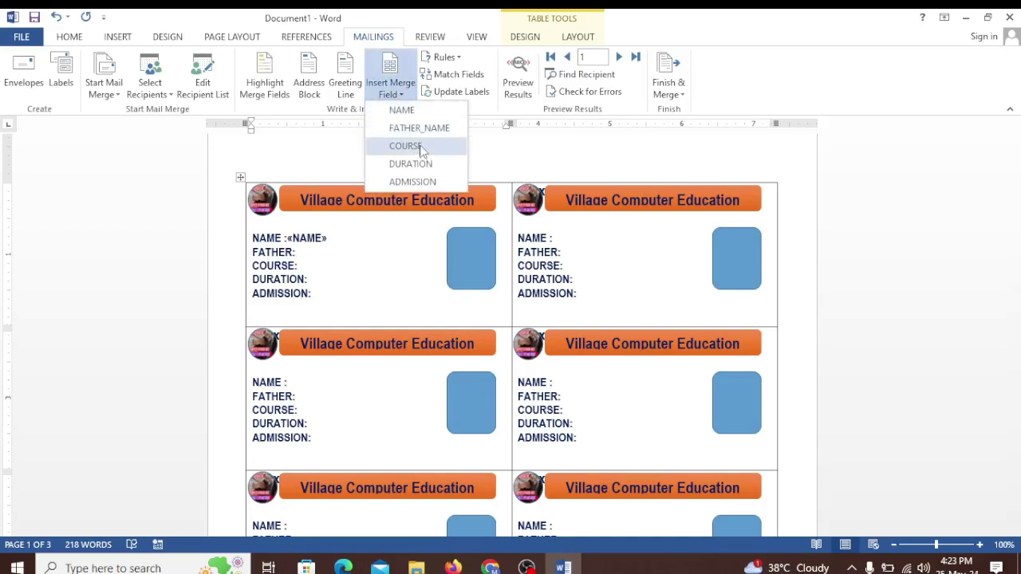
{"action": "left_click", "coordinate": [419, 129]}
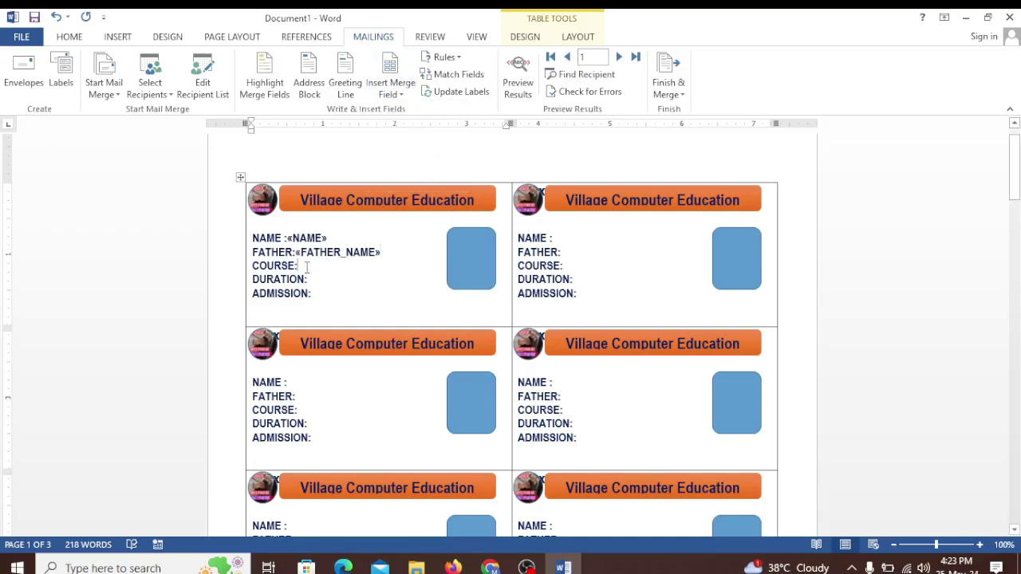
{"action": "left_click", "coordinate": [395, 94]}
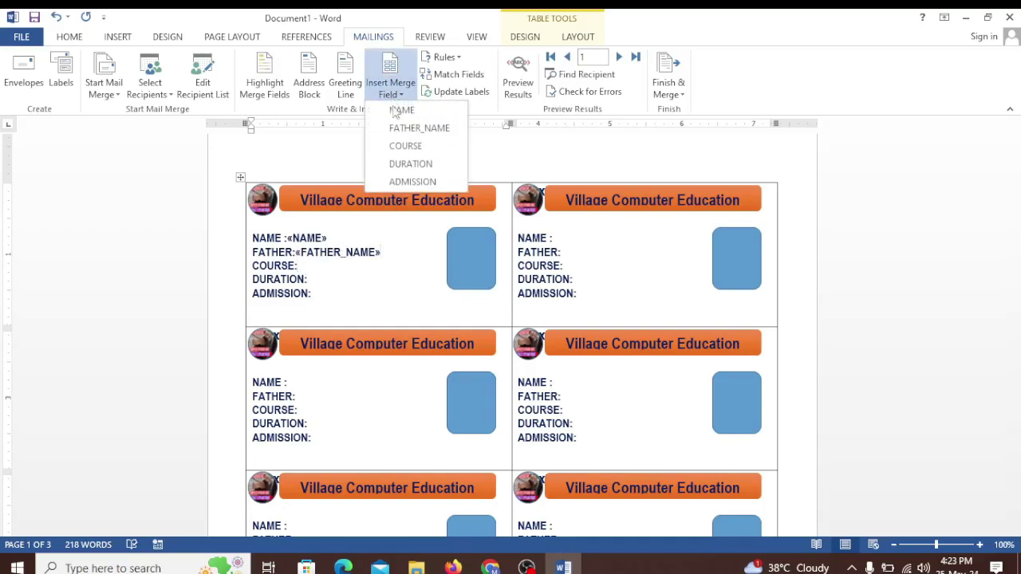
{"action": "left_click", "coordinate": [410, 147]}
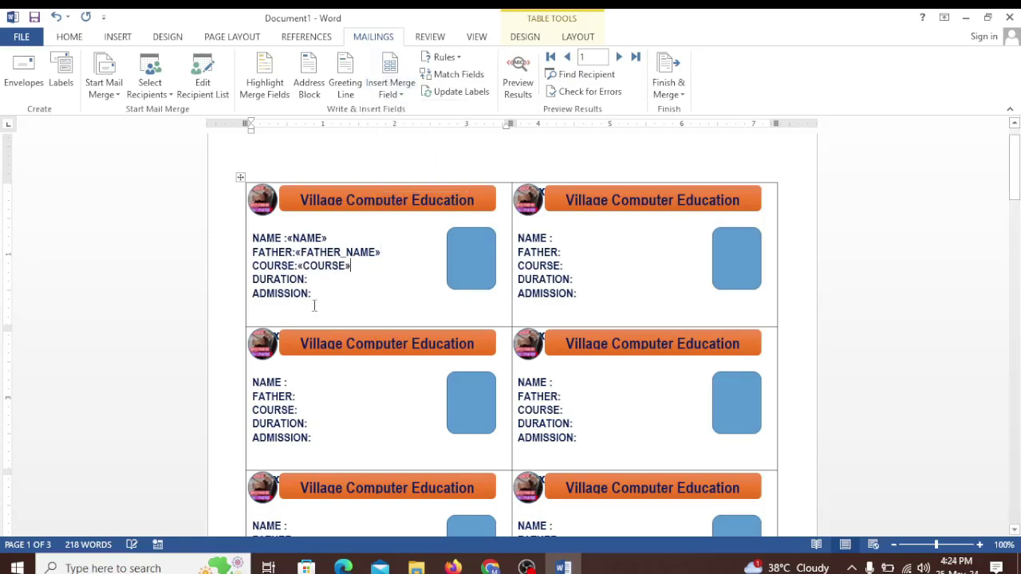
{"action": "left_click", "coordinate": [399, 94]}
{"action": "left_click", "coordinate": [407, 163]}
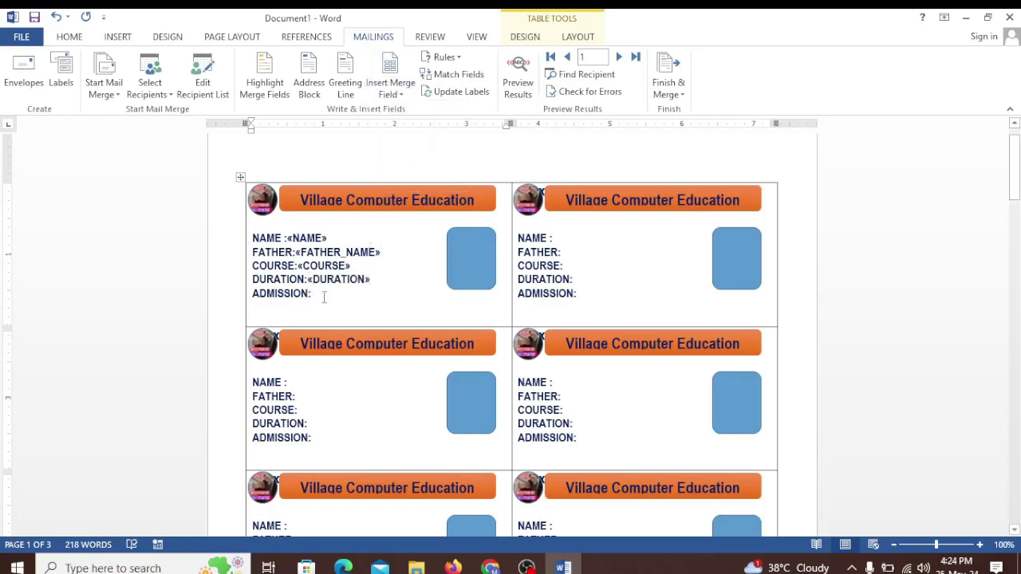
{"action": "left_click", "coordinate": [390, 89]}
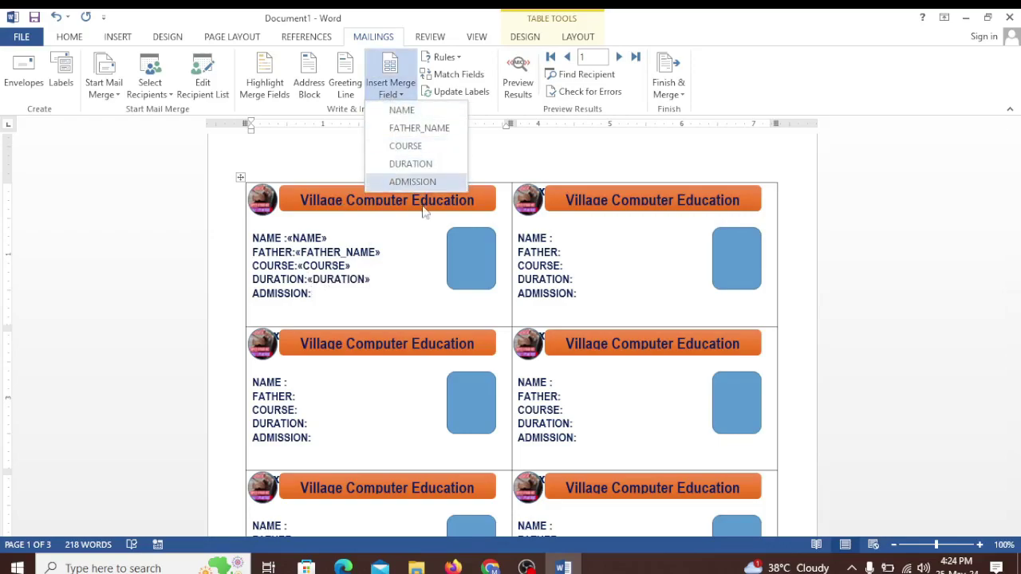
{"action": "left_click", "coordinate": [413, 181]}
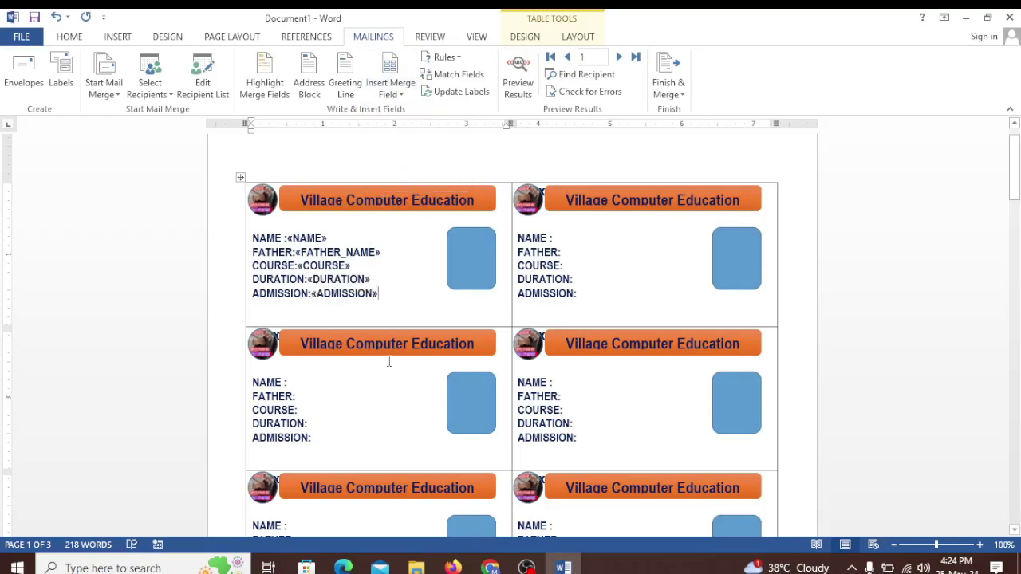
Step: Update all labels so every ID card gets the first label's merge fields
{"action": "left_click", "coordinate": [460, 95]}
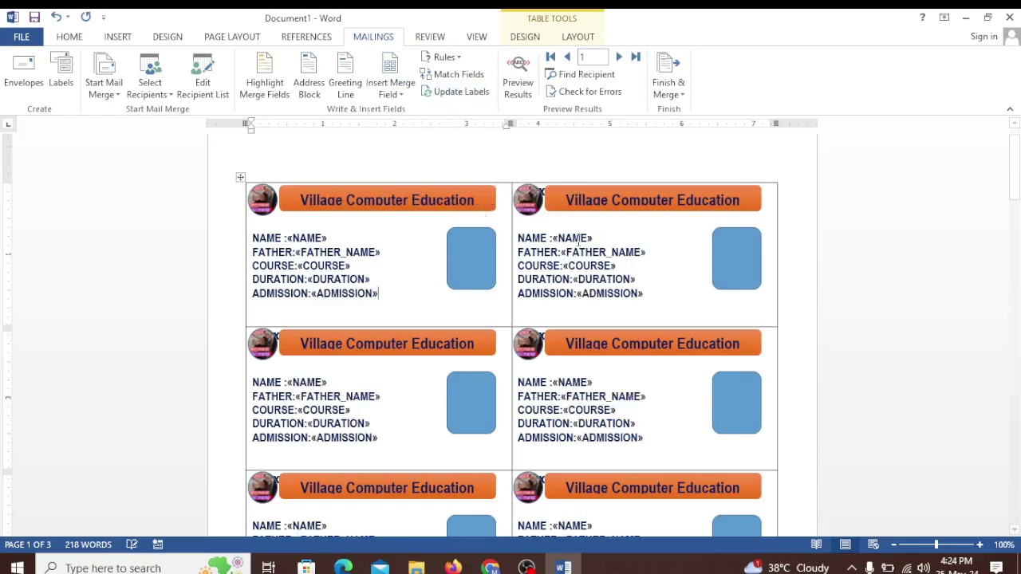
{"action": "scroll", "coordinate": [521, 409], "scroll_direction": "down", "scroll_amount": 3}
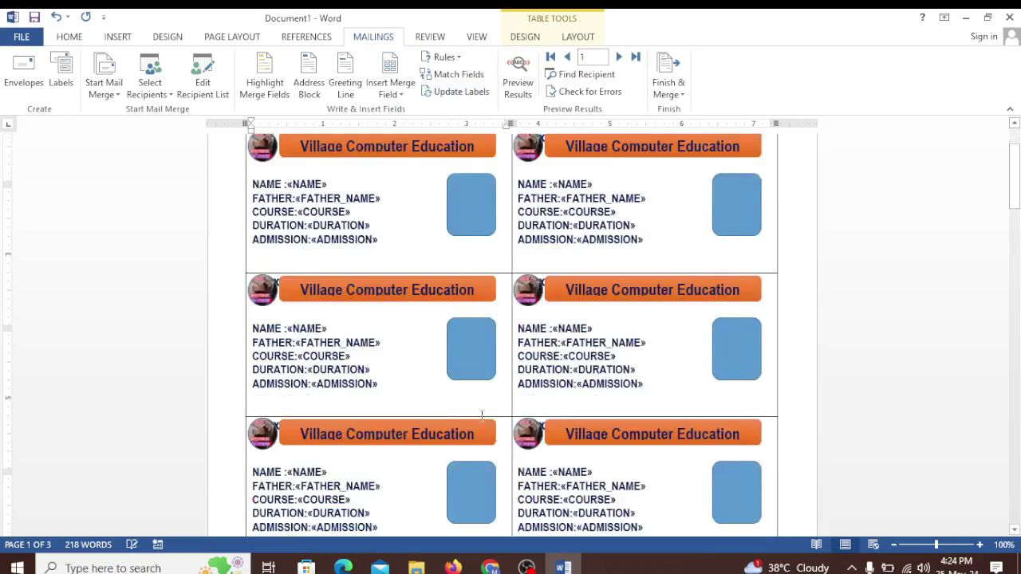
{"action": "scroll", "coordinate": [482, 224], "scroll_direction": "up", "scroll_amount": 3}
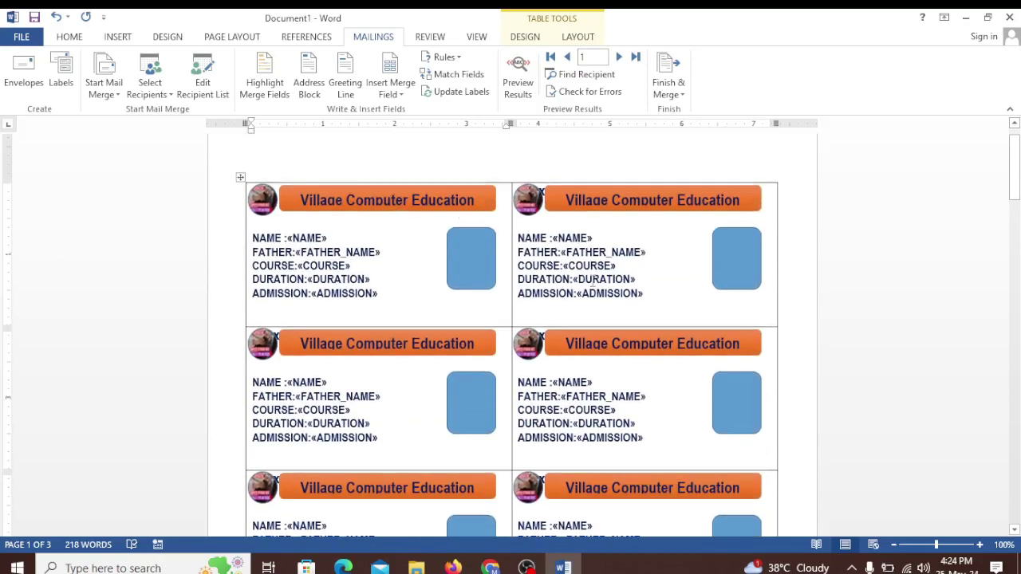
{"action": "left_click", "coordinate": [678, 93]}
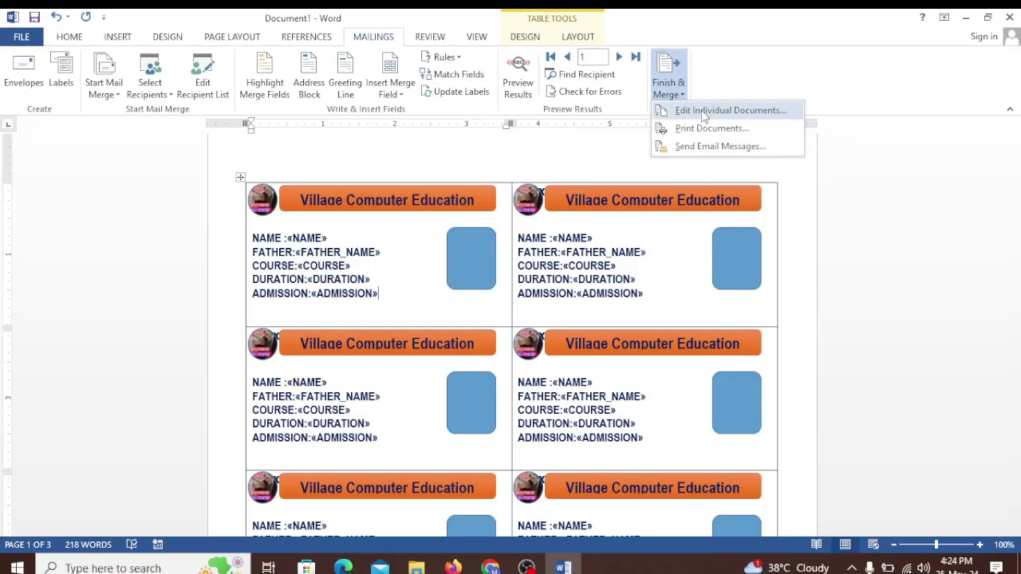
Step: Merge all student records into a new editable labels document
{"action": "left_click", "coordinate": [704, 111]}
{"action": "left_click", "coordinate": [502, 315]}
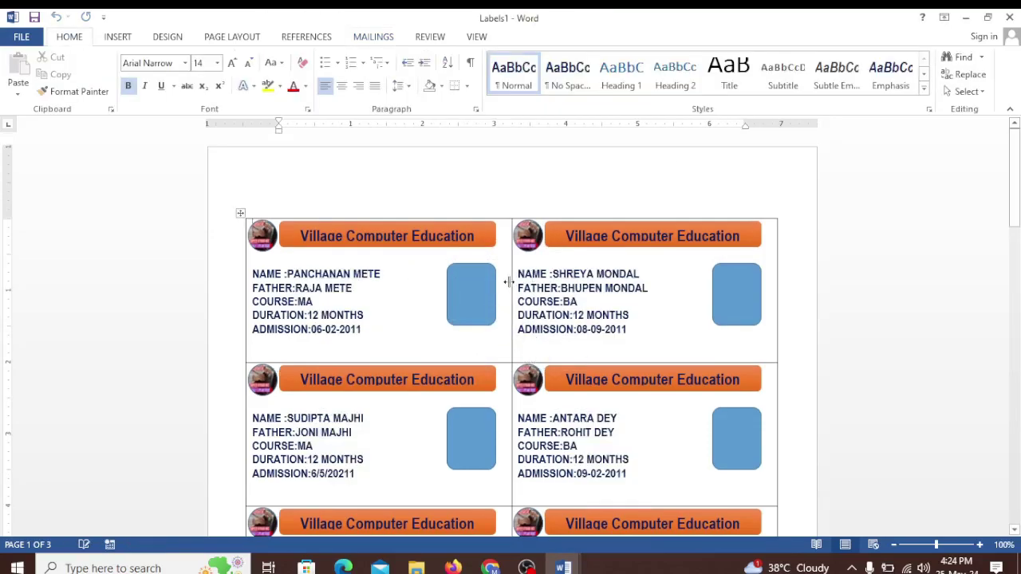
{"action": "scroll", "coordinate": [511, 303], "scroll_direction": "down", "scroll_amount": 2}
{"action": "scroll", "coordinate": [515, 319], "scroll_direction": "down", "scroll_amount": 5}
{"action": "scroll", "coordinate": [522, 343], "scroll_direction": "down", "scroll_amount": 1}
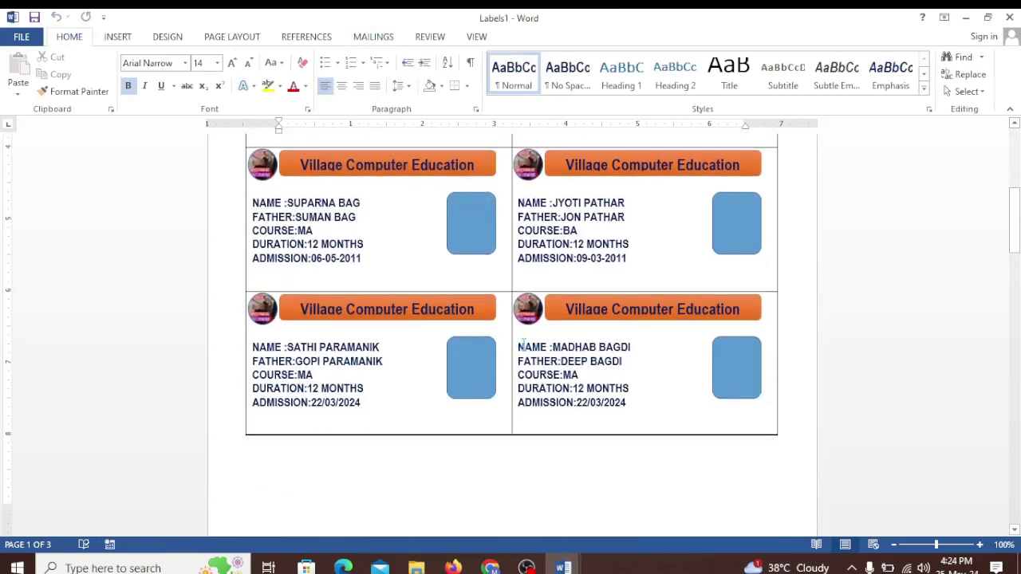
Step: Scroll through the merged ID cards and return to the first label row on page 1
{"action": "scroll", "coordinate": [518, 344], "scroll_direction": "up", "scroll_amount": 4}
{"action": "scroll", "coordinate": [502, 346], "scroll_direction": "up", "scroll_amount": 5}
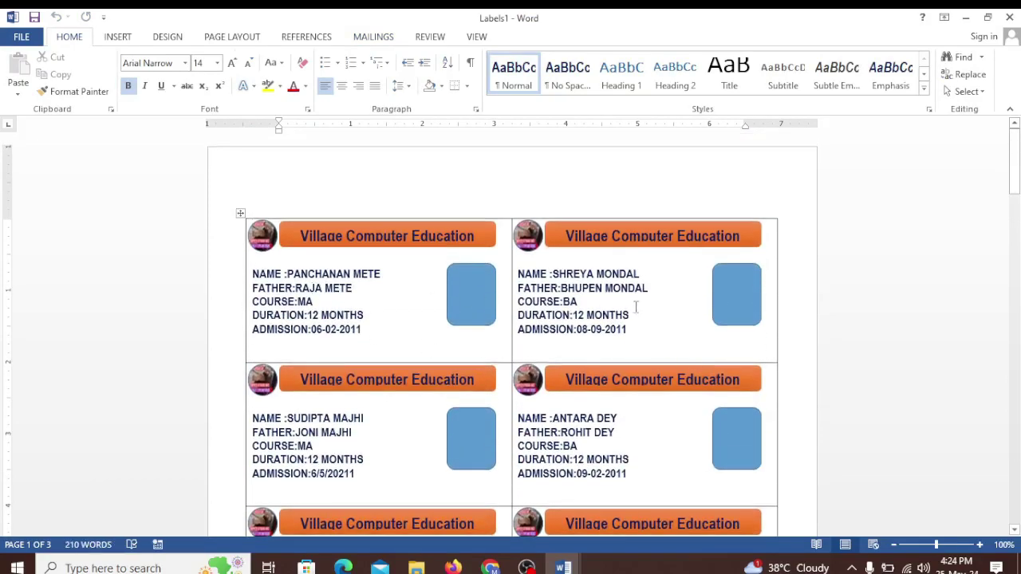
{"action": "scroll", "coordinate": [511, 319], "scroll_direction": "down", "scroll_amount": 2}
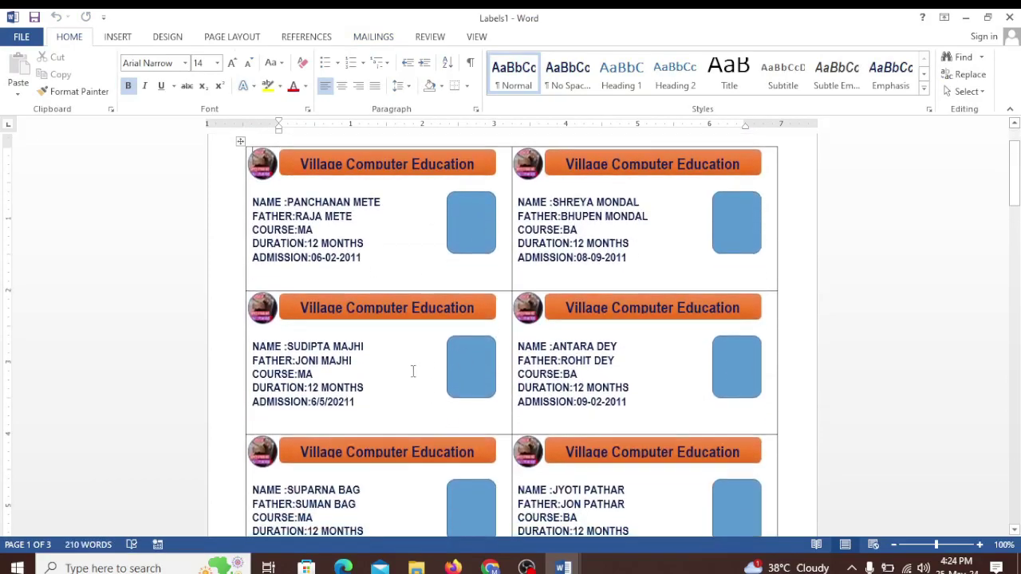
{"action": "scroll", "coordinate": [620, 366], "scroll_direction": "down", "scroll_amount": 2}
{"action": "scroll", "coordinate": [609, 329], "scroll_direction": "down", "scroll_amount": 3}
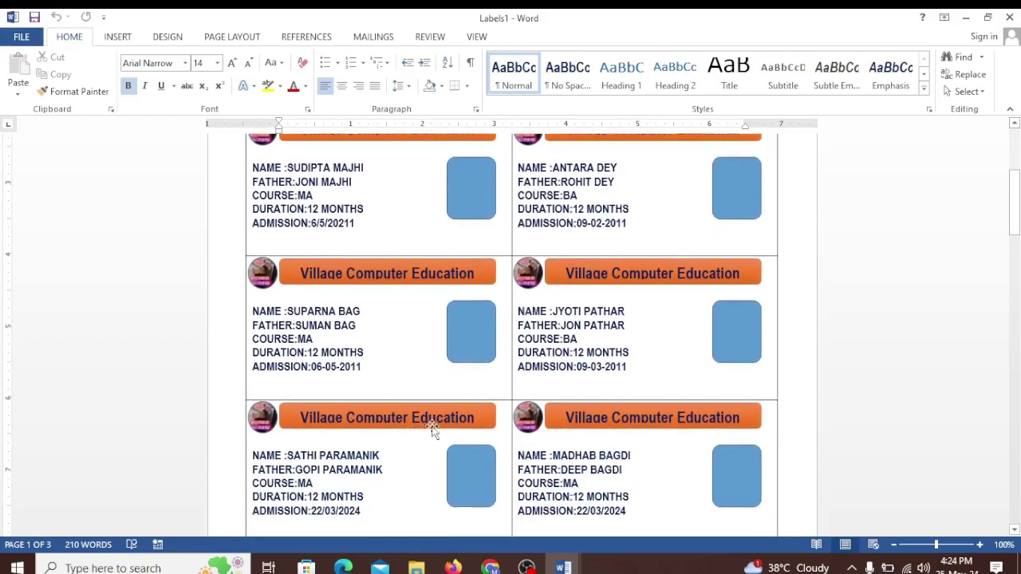
{"action": "scroll", "coordinate": [419, 468], "scroll_direction": "down", "scroll_amount": 1}
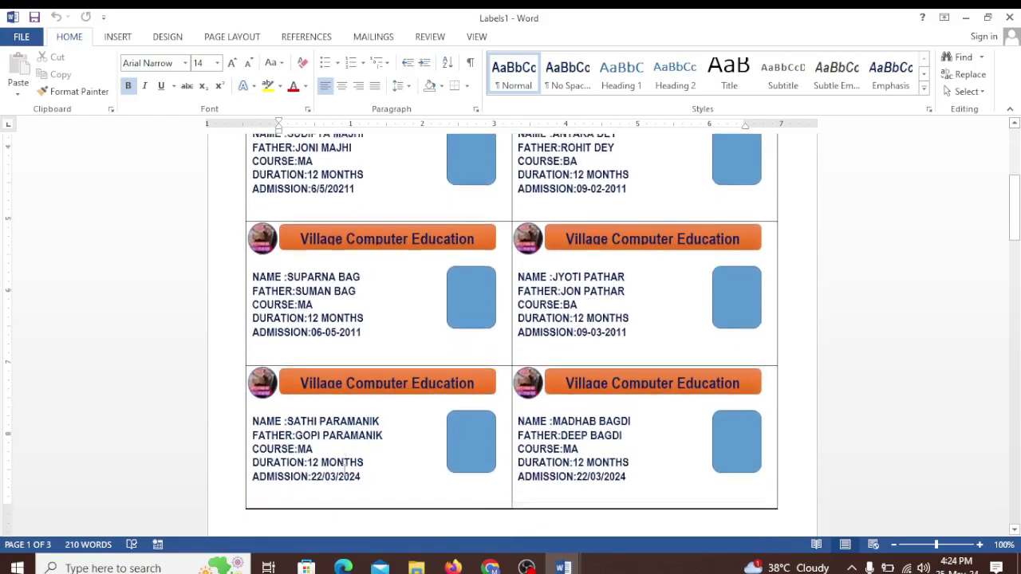
{"action": "scroll", "coordinate": [518, 455], "scroll_direction": "down", "scroll_amount": 1}
{"action": "scroll", "coordinate": [639, 442], "scroll_direction": "up", "scroll_amount": 8}
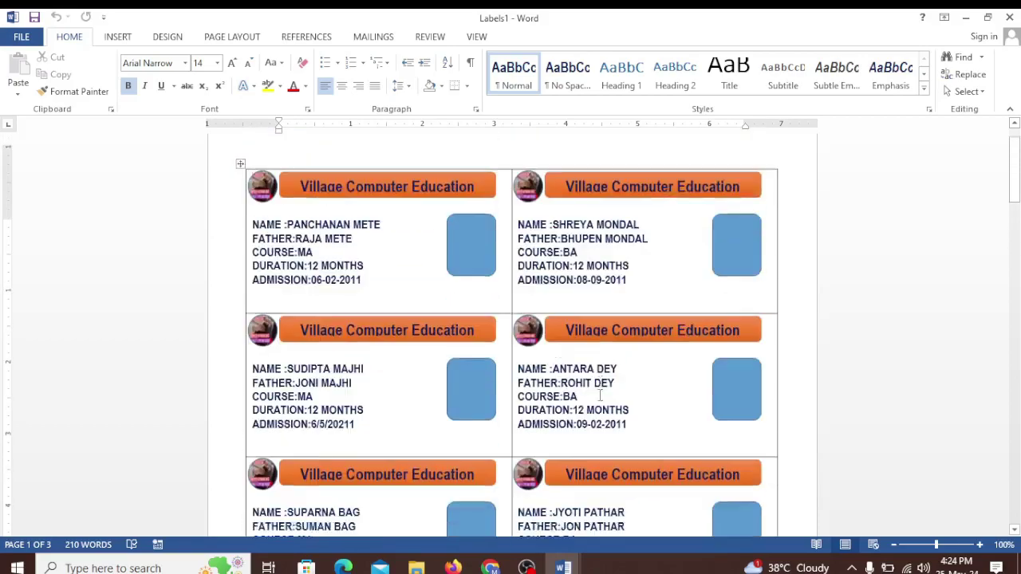
{"action": "scroll", "coordinate": [458, 330], "scroll_direction": "up", "scroll_amount": 2}
{"action": "scroll", "coordinate": [568, 384], "scroll_direction": "down", "scroll_amount": 5}
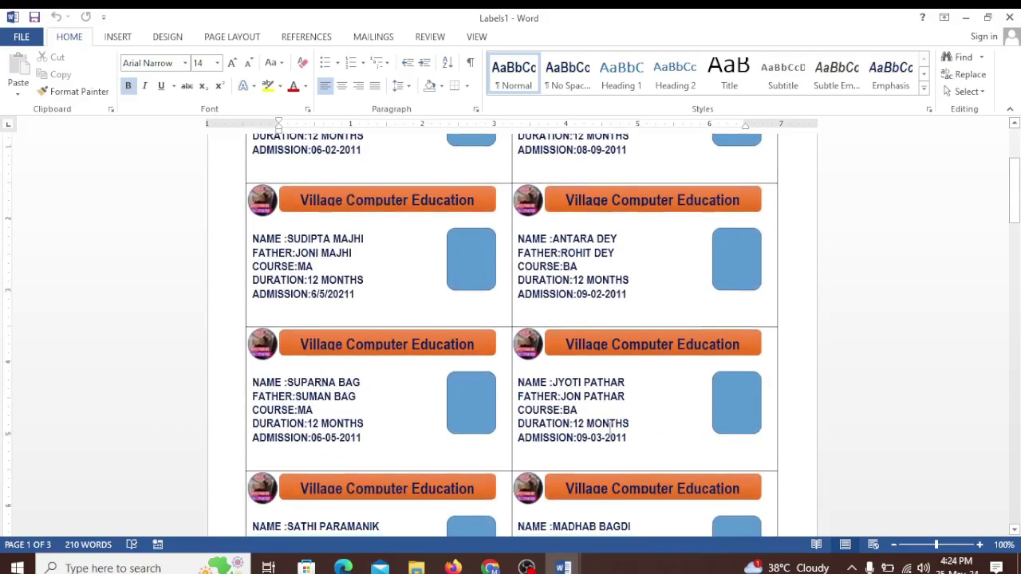
{"action": "scroll", "coordinate": [435, 317], "scroll_direction": "up", "scroll_amount": 5}
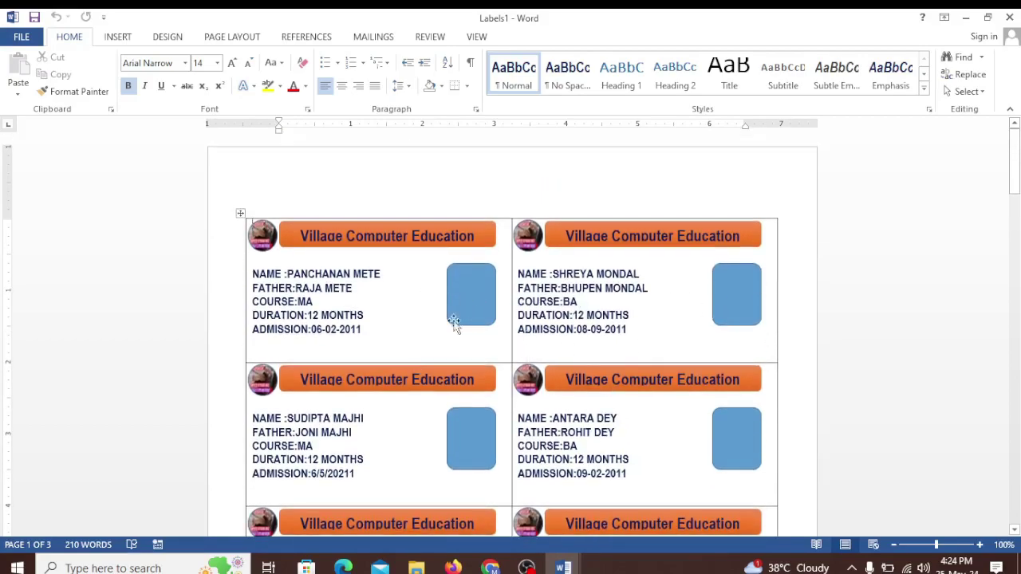
Step: Select the first label's photo box and undo a wrongly inserted step-by-step picture
{"action": "left_click", "coordinate": [479, 304]}
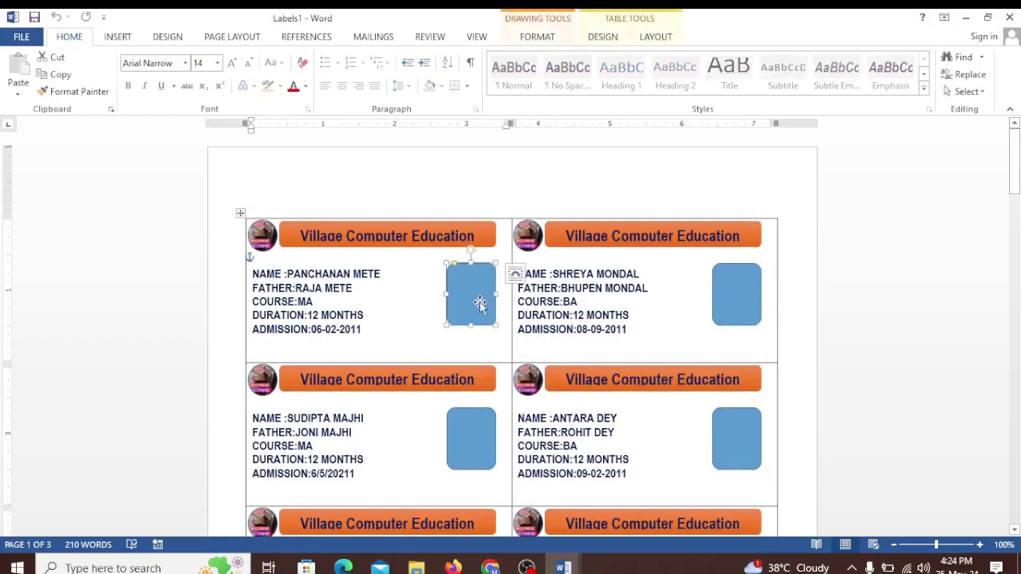
{"action": "left_click", "coordinate": [119, 39]}
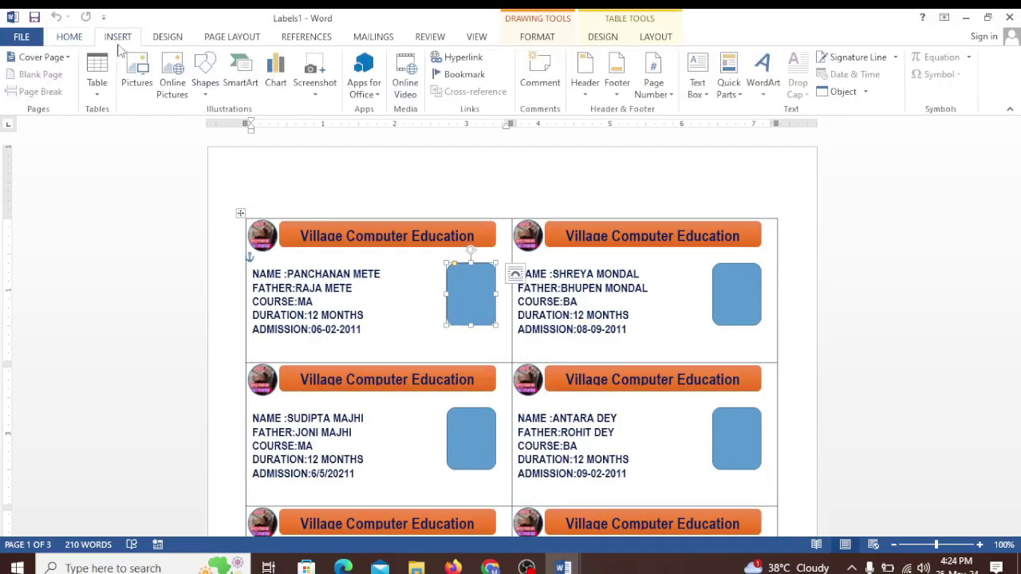
{"action": "left_click", "coordinate": [136, 75]}
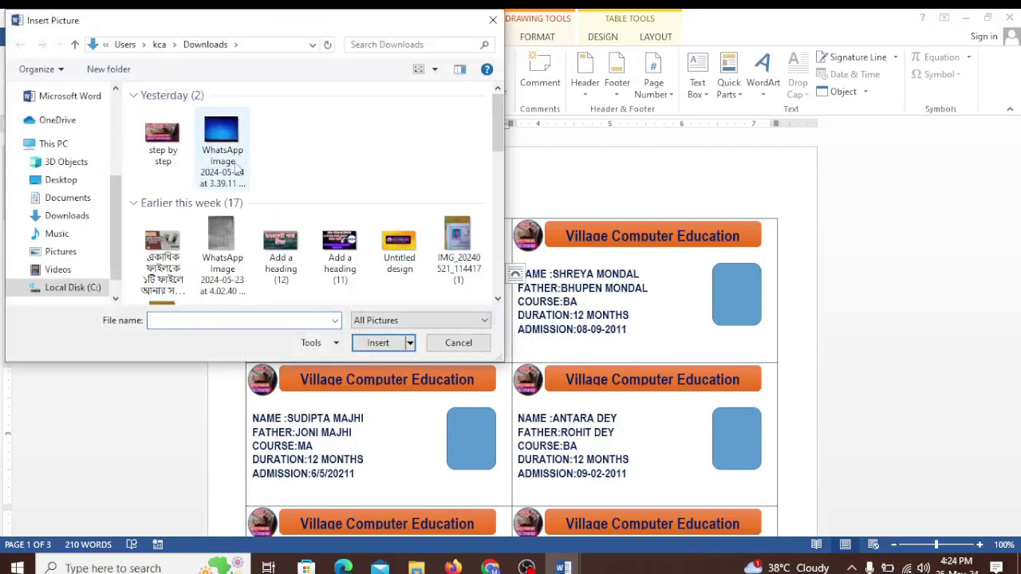
{"action": "double_click", "coordinate": [164, 137]}
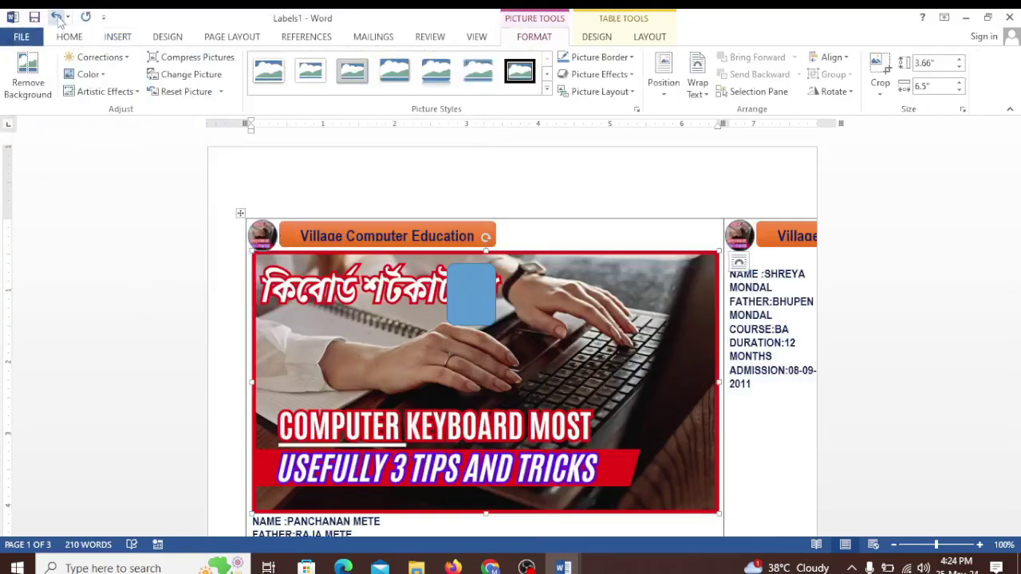
{"action": "left_click", "coordinate": [57, 17]}
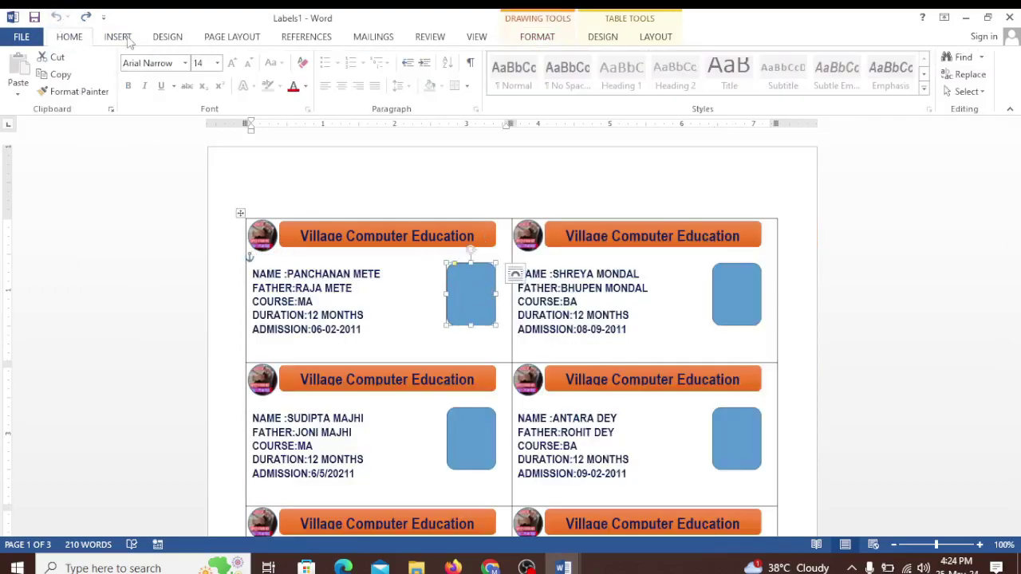
Step: Fill the first photo box with the WhatsApp image from Downloads using Shape Fill > Picture
{"action": "left_click", "coordinate": [118, 36]}
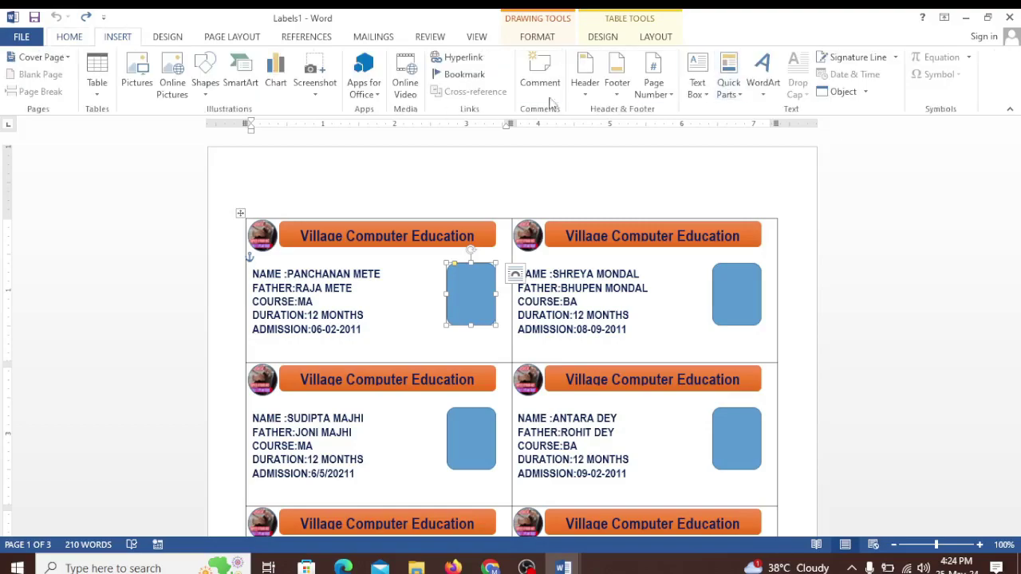
{"action": "left_click", "coordinate": [537, 37]}
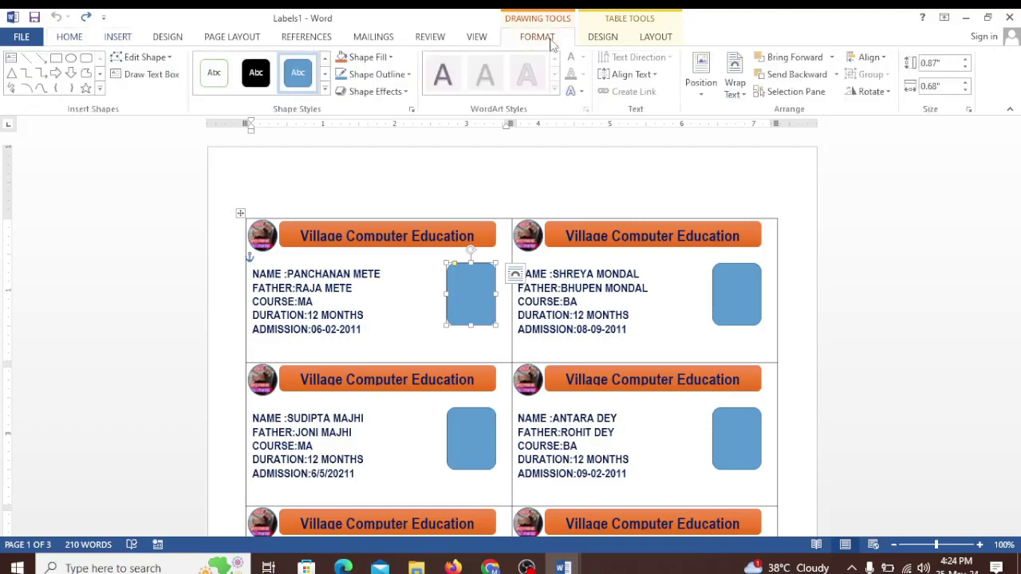
{"action": "left_click", "coordinate": [386, 59]}
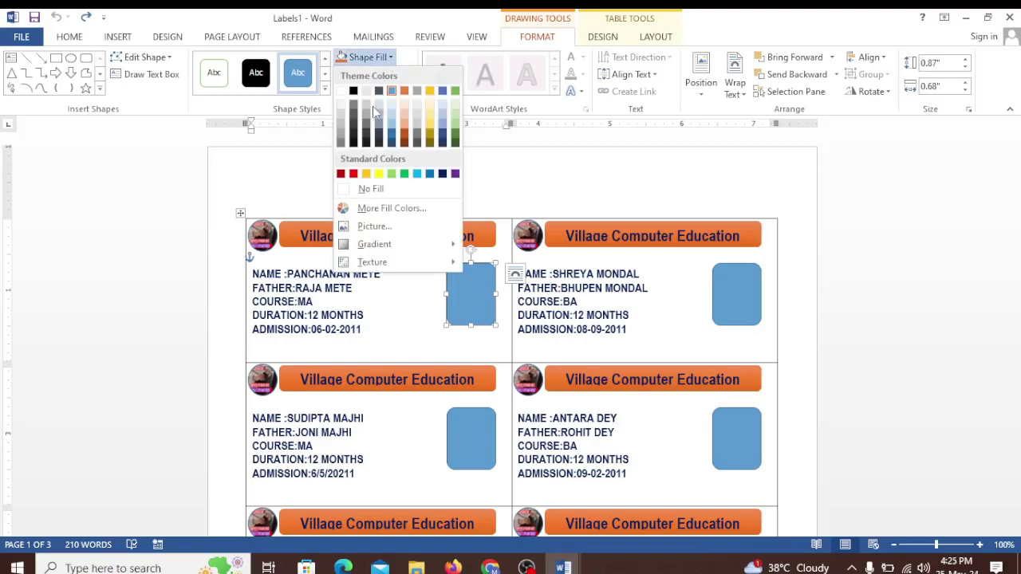
{"action": "left_click", "coordinate": [374, 226]}
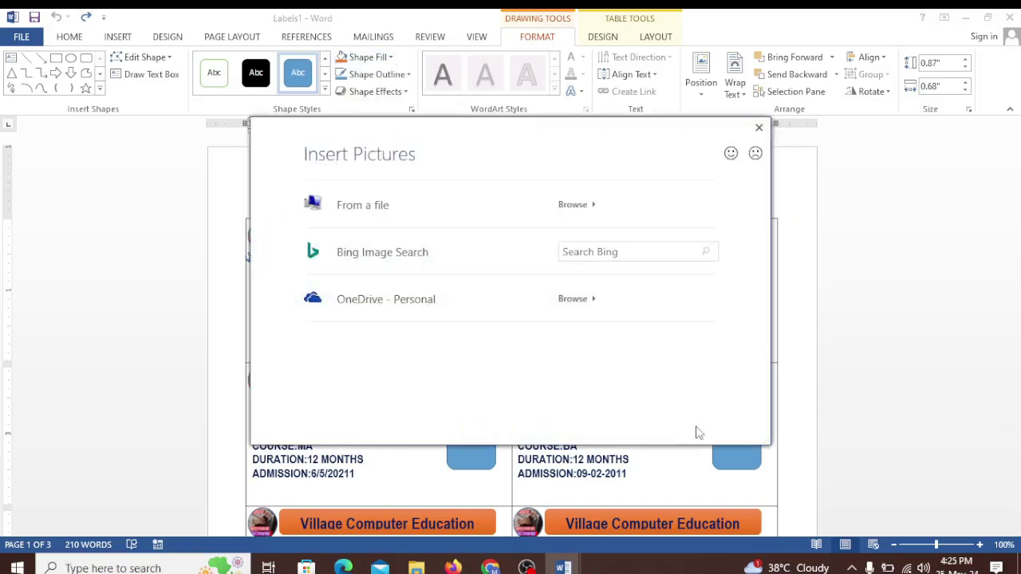
{"action": "left_click", "coordinate": [365, 208]}
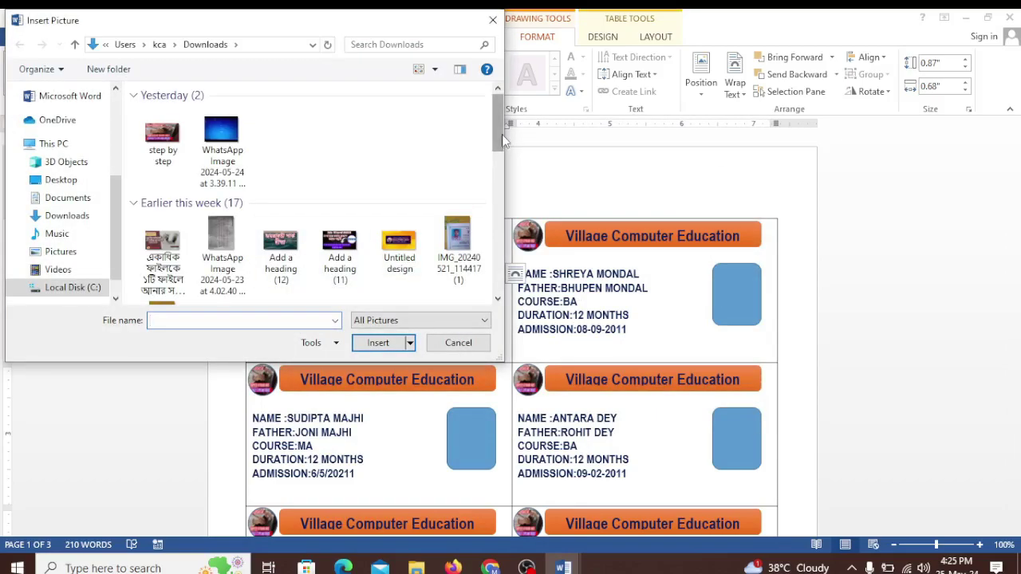
{"action": "left_click_drag", "start_coordinate": [502, 134], "coordinate": [502, 191]}
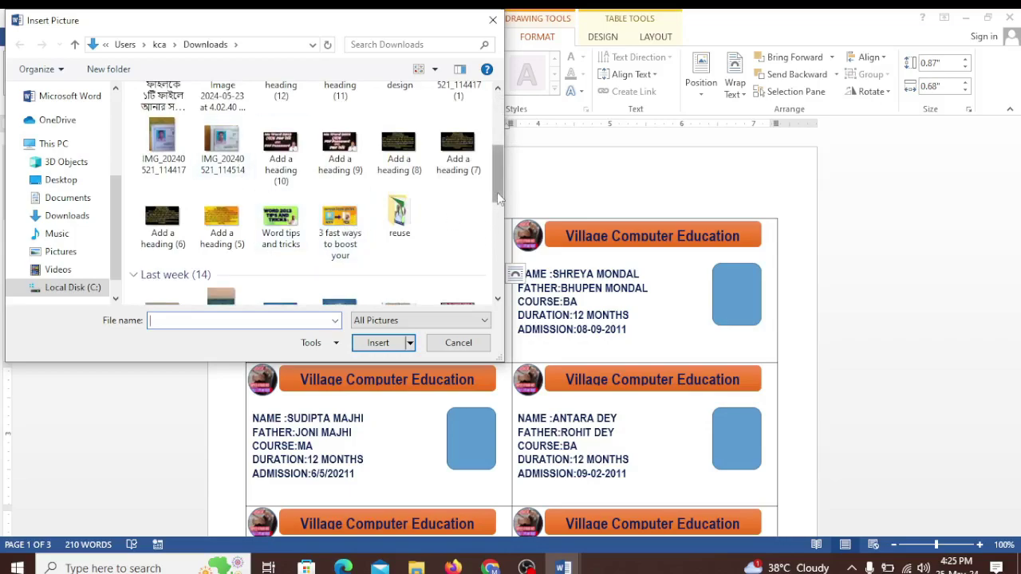
{"action": "left_click_drag", "start_coordinate": [497, 192], "coordinate": [497, 140]}
{"action": "left_click", "coordinate": [228, 141]}
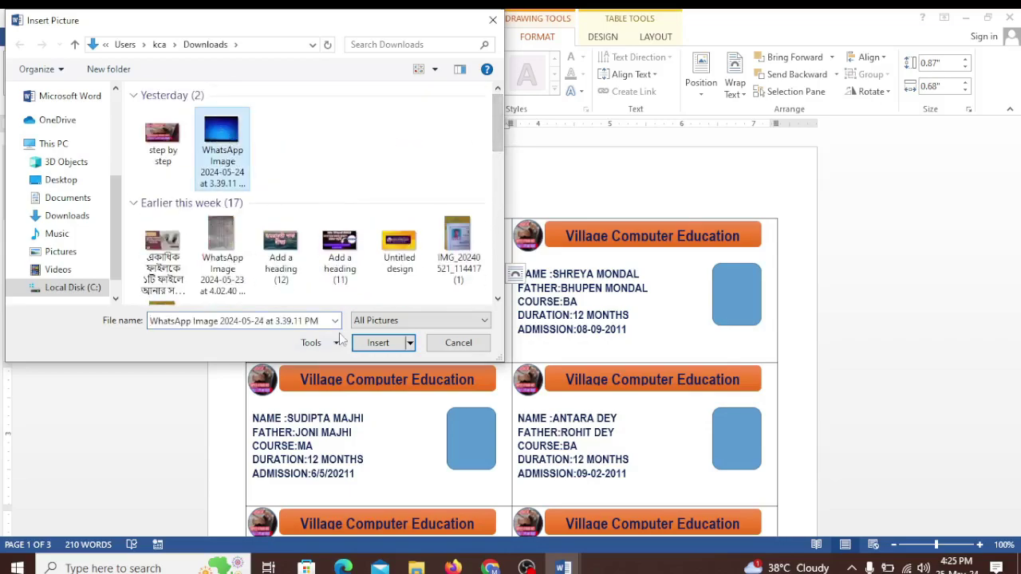
{"action": "left_click", "coordinate": [380, 344]}
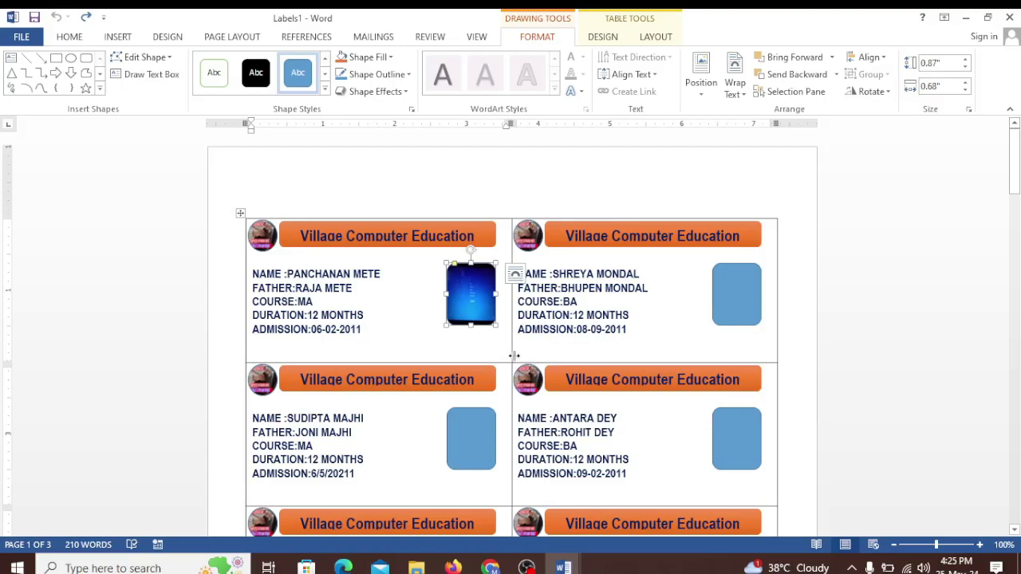
Step: Fill the second label's photo box with the Untitled design image via Shape Fill > Picture
{"action": "left_click", "coordinate": [736, 307]}
{"action": "right_click", "coordinate": [737, 308]}
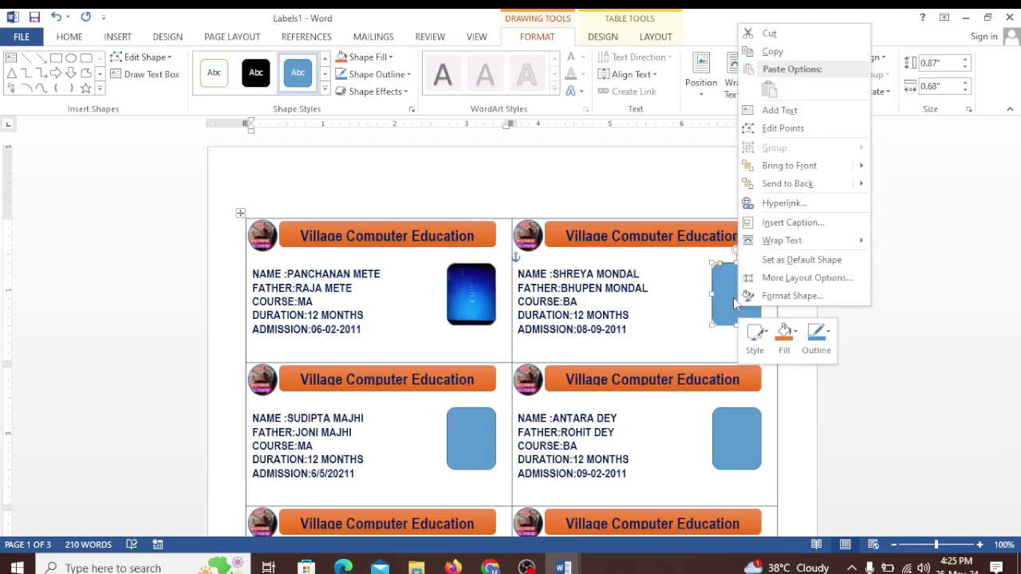
{"action": "left_click", "coordinate": [779, 110]}
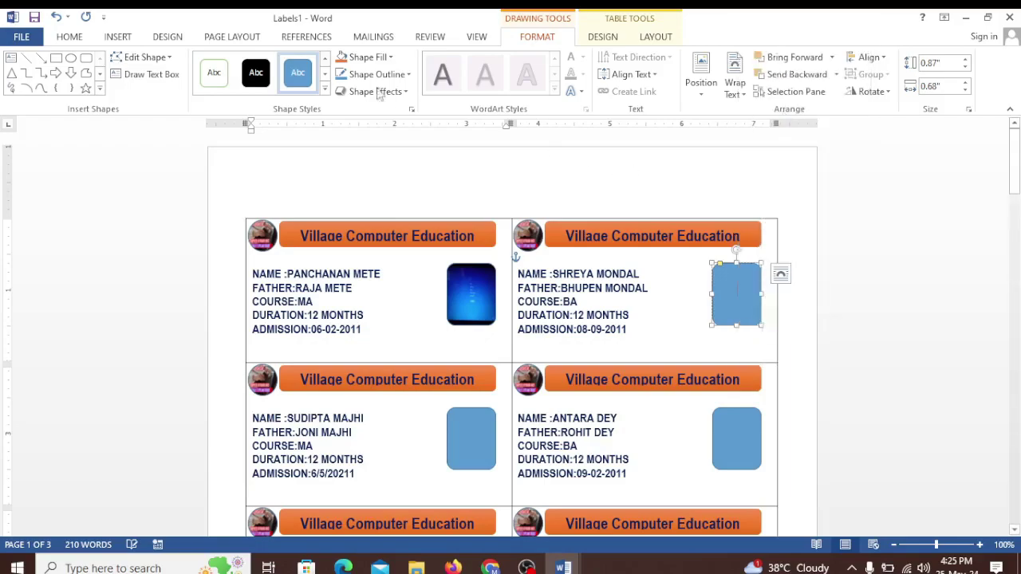
{"action": "left_click", "coordinate": [391, 60]}
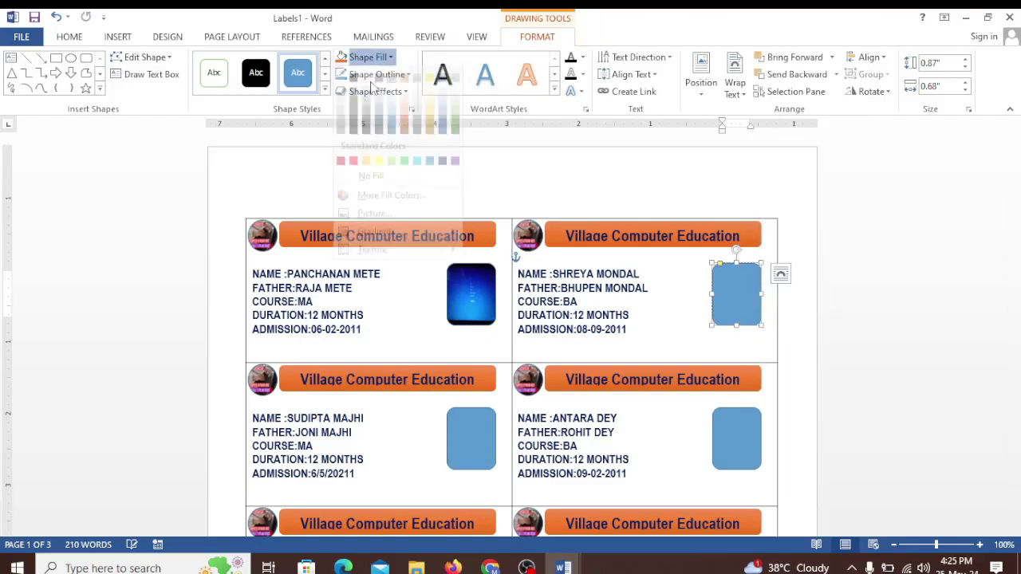
{"action": "left_click", "coordinate": [377, 225]}
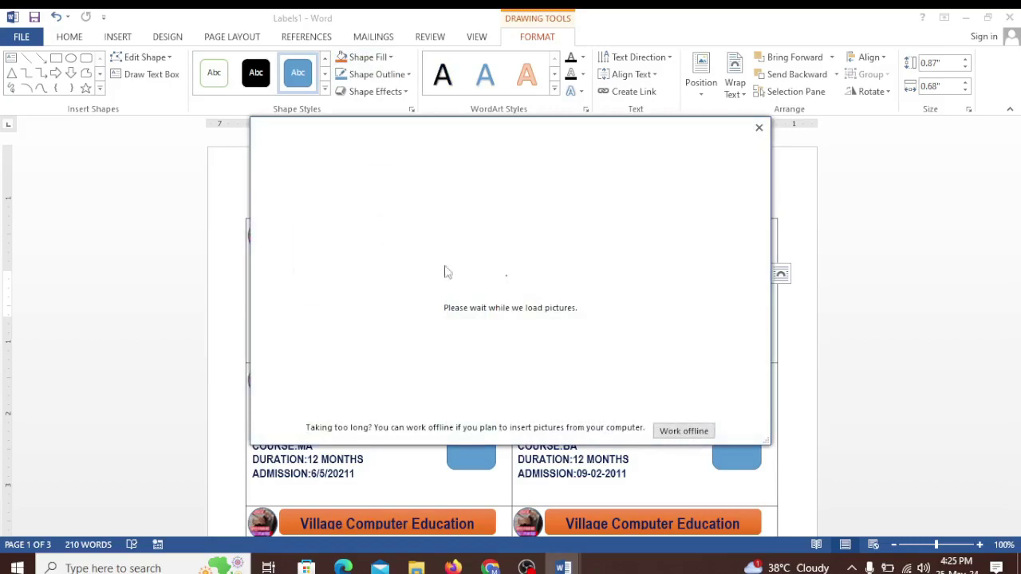
{"action": "left_click", "coordinate": [363, 214]}
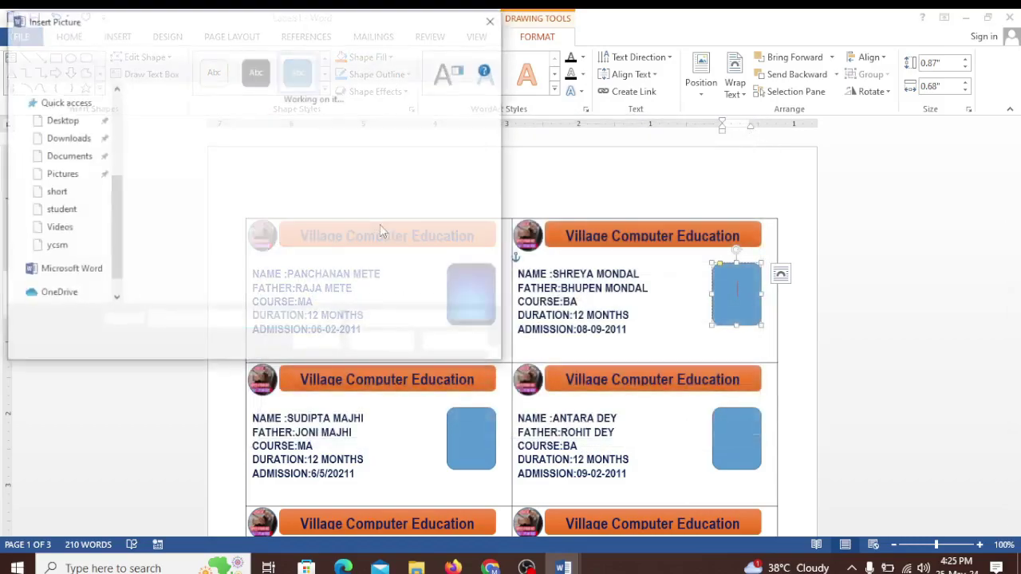
{"action": "mouse_move", "coordinate": [498, 128]}
{"action": "left_mouse_down"}
{"action": "mouse_move", "coordinate": [499, 216]}
{"action": "mouse_move", "coordinate": [495, 156]}
{"action": "left_mouse_up"}
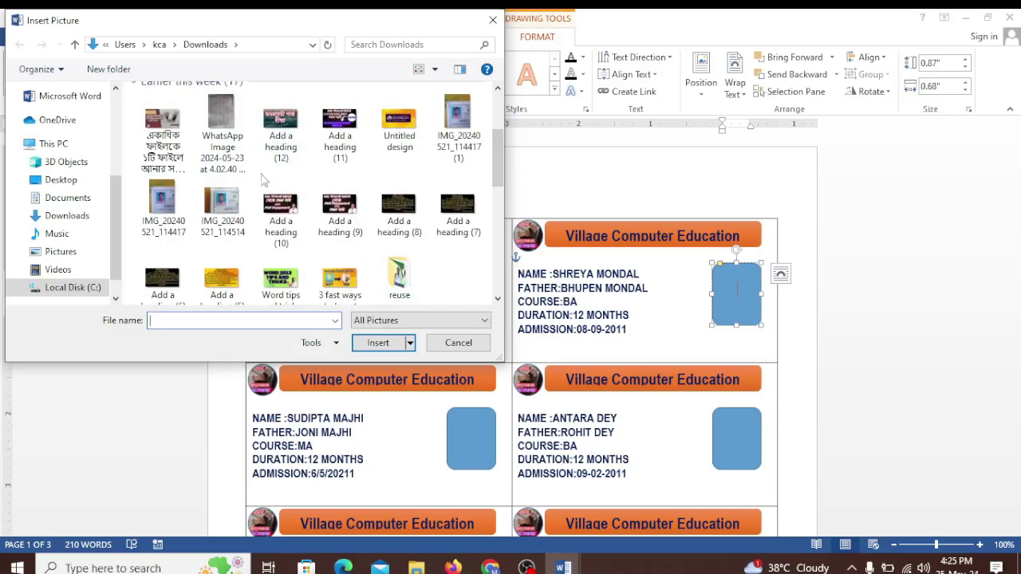
{"action": "double_click", "coordinate": [397, 132]}
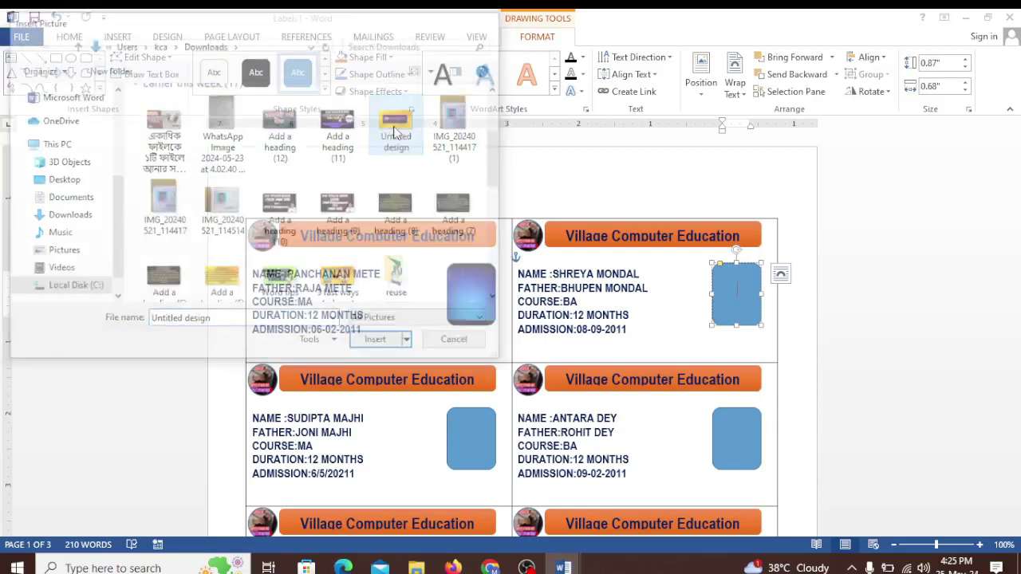
{"action": "left_click", "coordinate": [680, 337]}
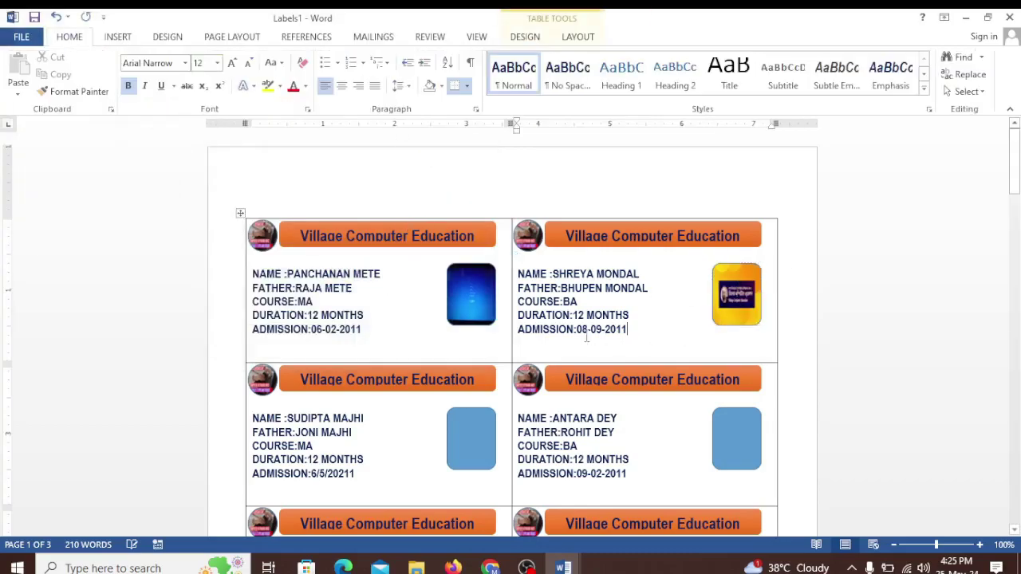
{"action": "scroll", "coordinate": [568, 365], "scroll_direction": "down", "scroll_amount": 3}
{"action": "scroll", "coordinate": [567, 365], "scroll_direction": "down", "scroll_amount": 4}
{"action": "scroll", "coordinate": [568, 366], "scroll_direction": "down", "scroll_amount": 4}
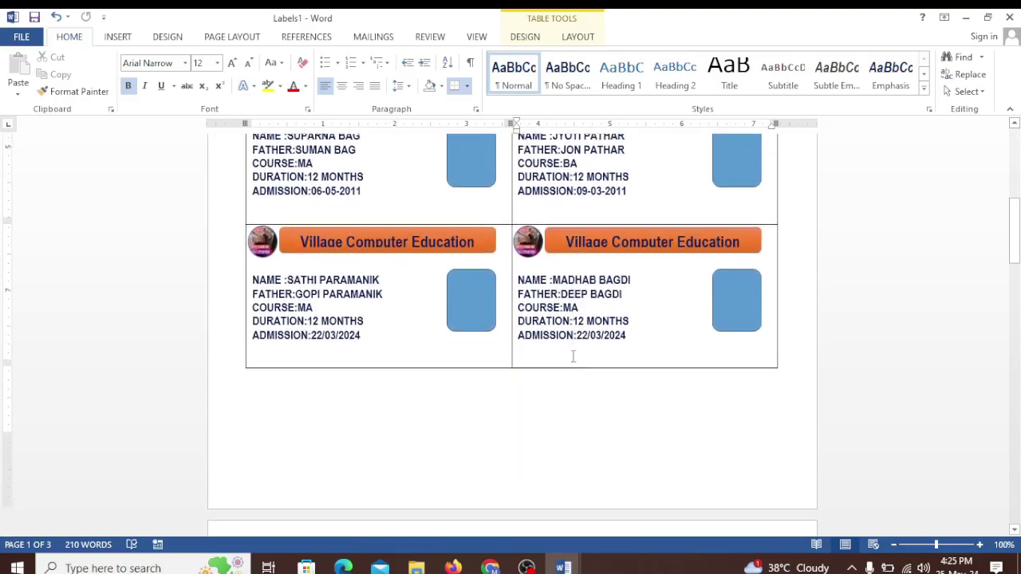
{"action": "scroll", "coordinate": [572, 355], "scroll_direction": "up", "scroll_amount": 10}
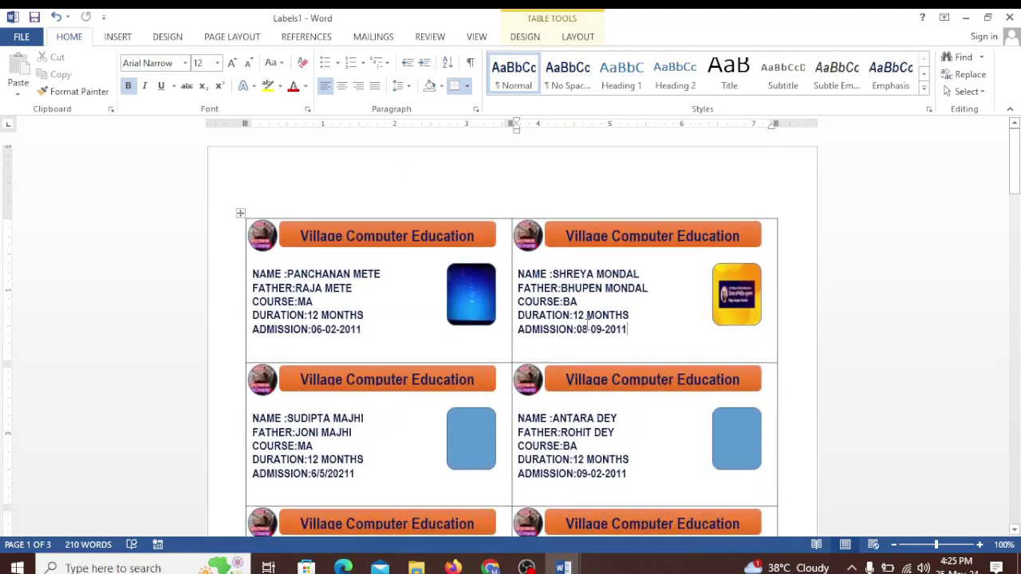